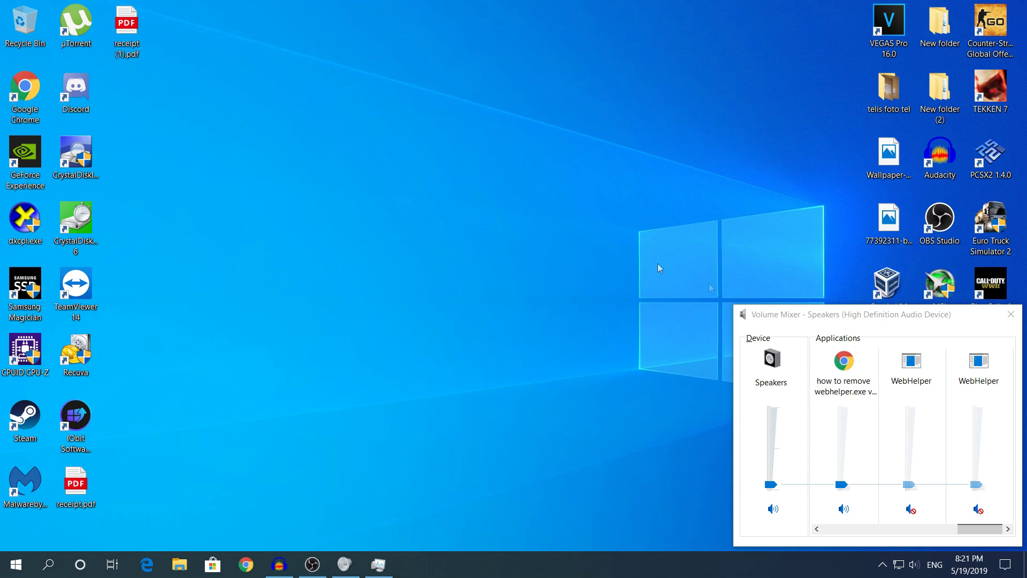
Check the two WebHelper (32 bit) processes in Task Manager, then minimize it.
left_click(772, 324)
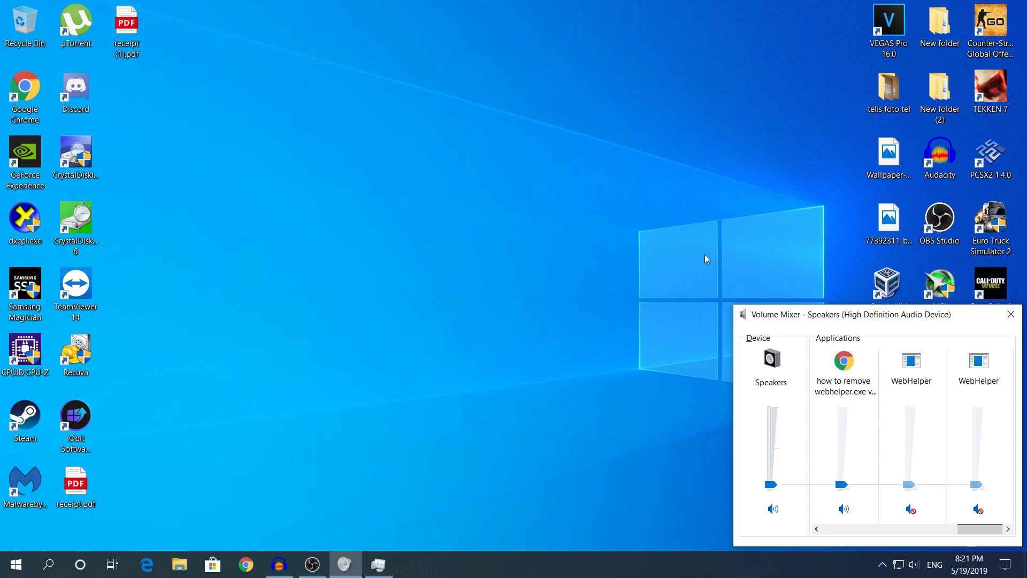
mouse_move(377, 564)
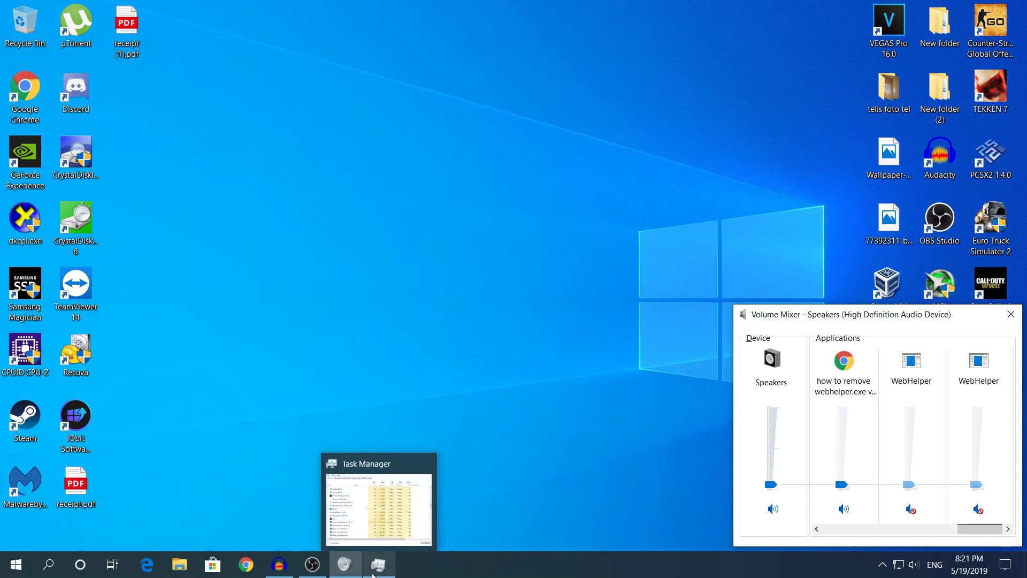
left_click(373, 575)
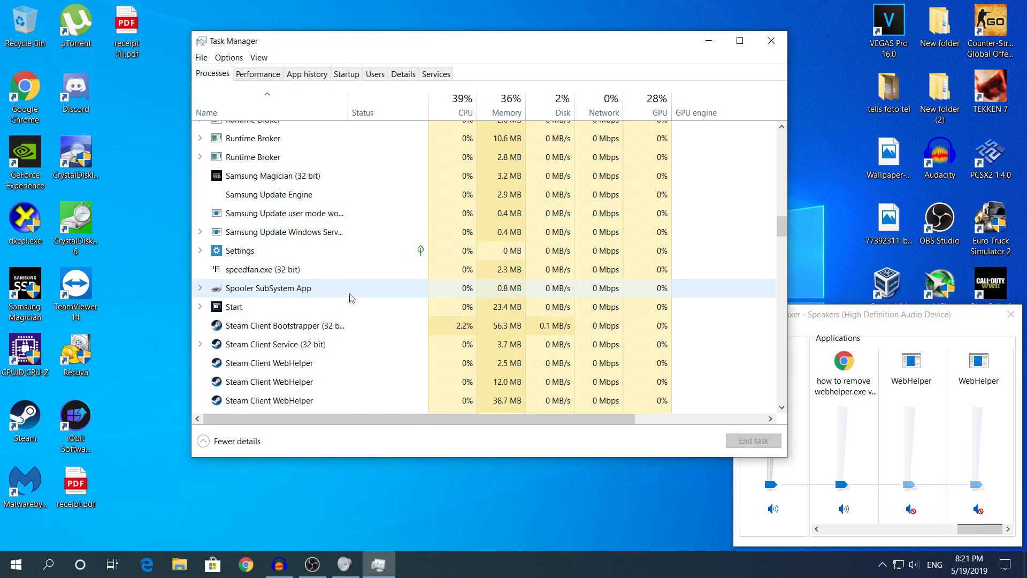
scroll(351, 297, "down", 2)
scroll(351, 303, "down", 3)
scroll(353, 300, "down", 2)
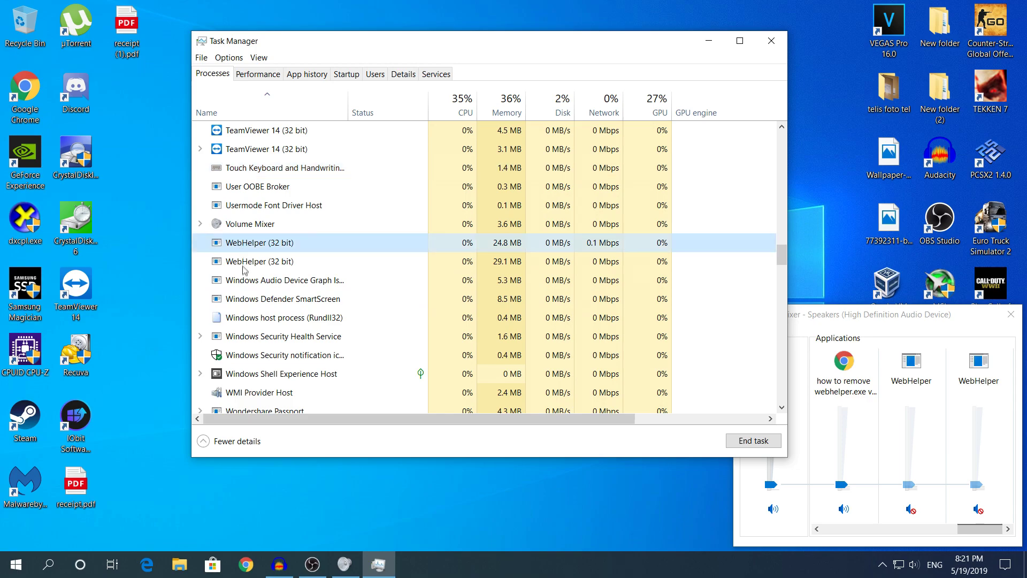
left_click(276, 261)
left_click(277, 243)
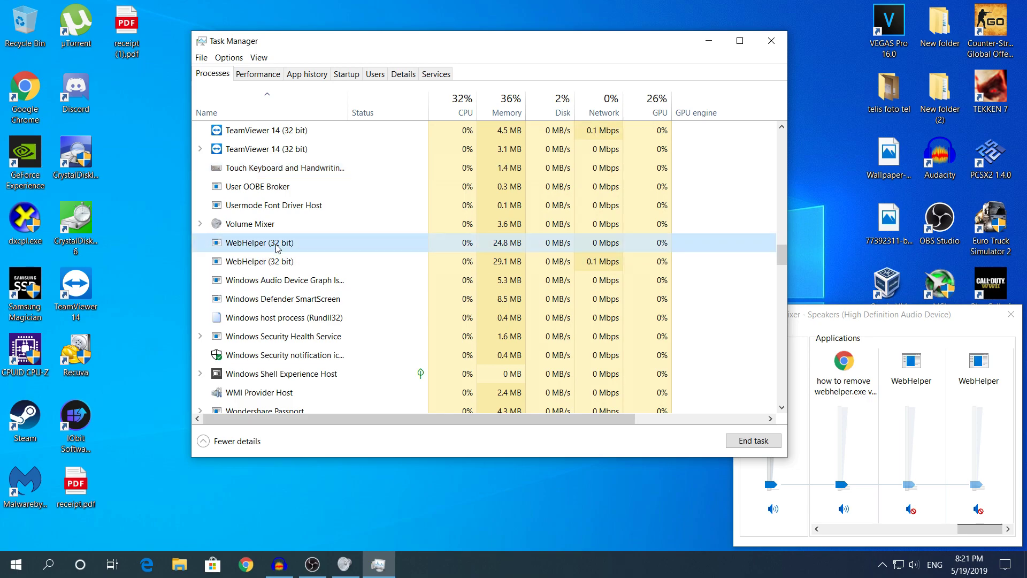
left_click(707, 42)
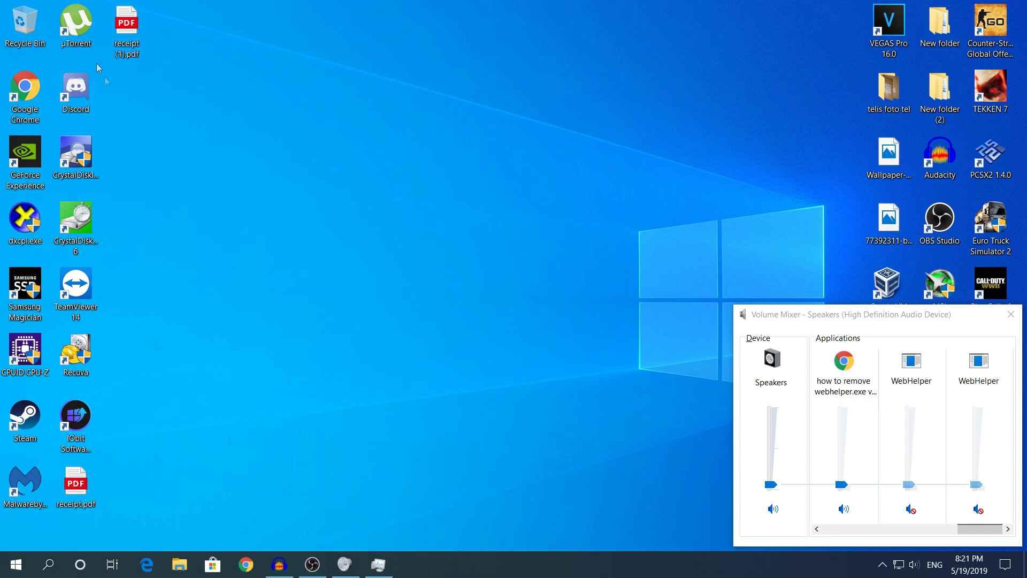
Launch µTorrent, look over its Preferences, then close Preferences and the main window.
left_click(77, 32)
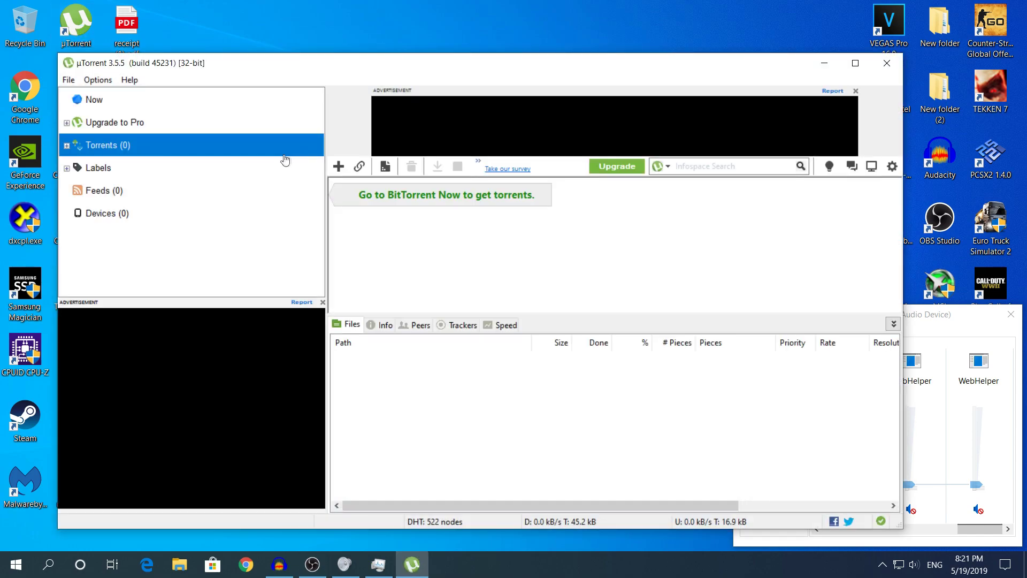
left_click(99, 81)
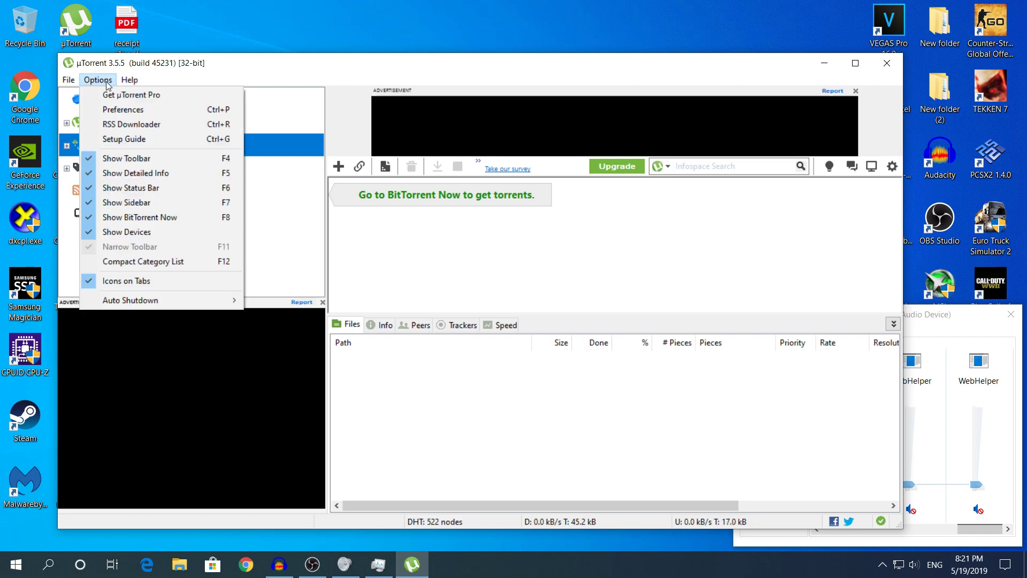
left_click(99, 109)
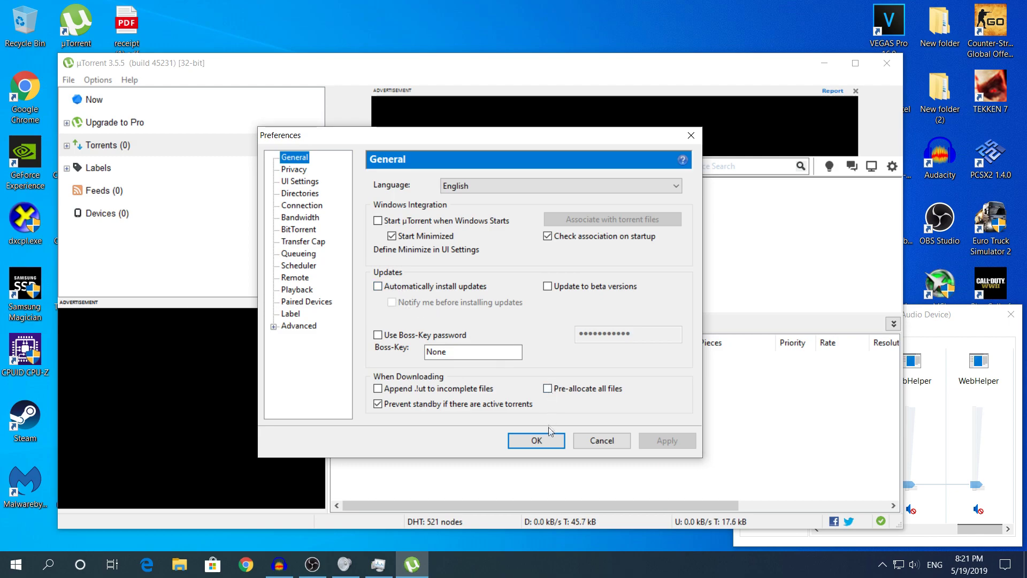
left_click(542, 447)
left_click(882, 62)
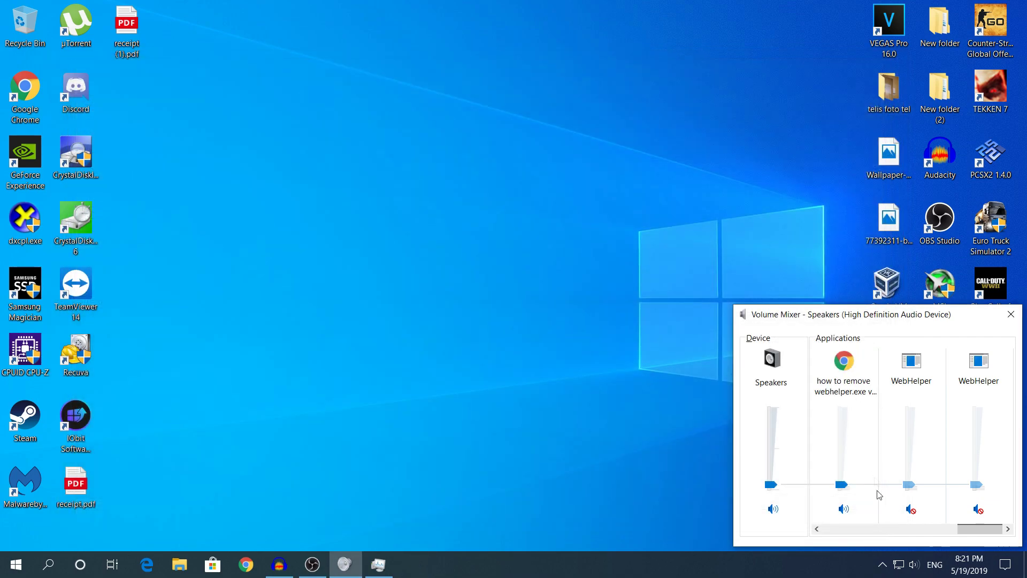
Exit µTorrent completely from its tray icon, confirming with Yes.
left_click(882, 563)
right_click(925, 458)
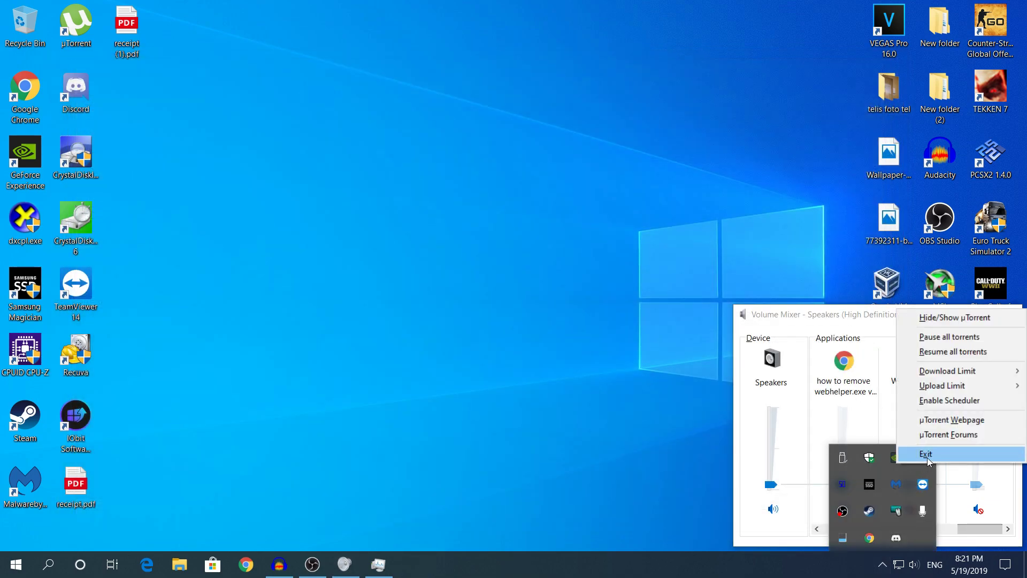
left_click(926, 455)
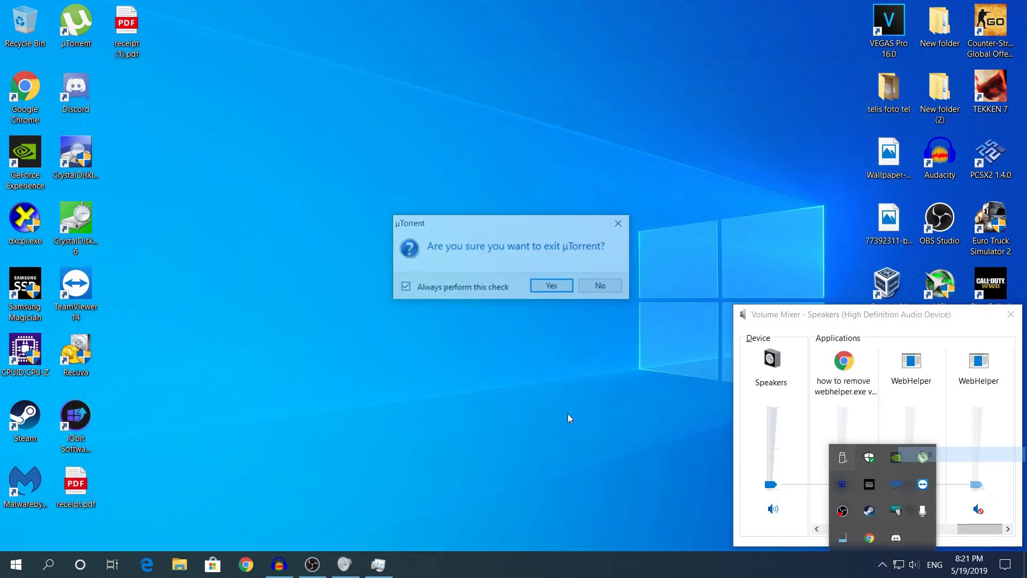
left_click(551, 287)
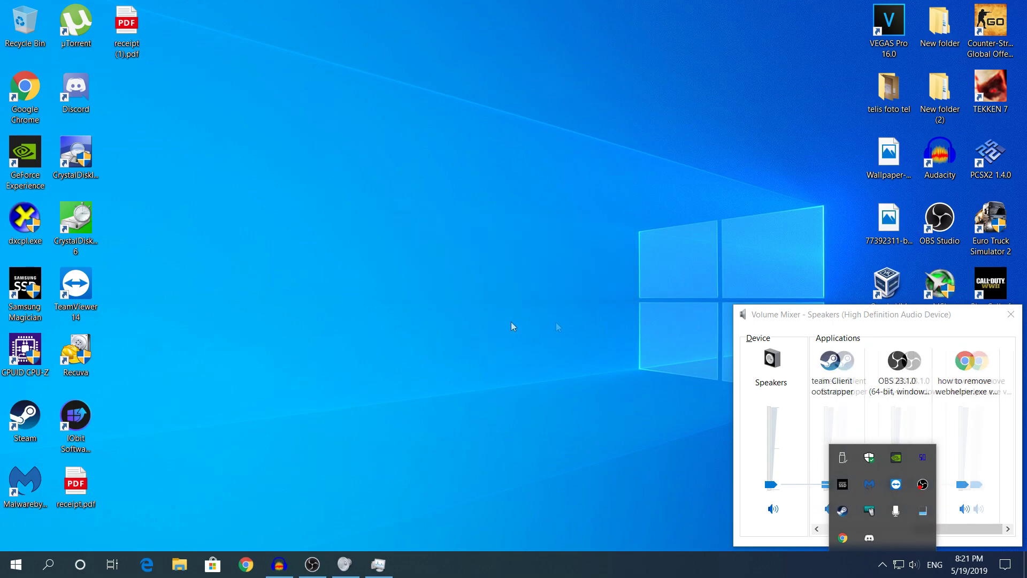
left_click(883, 563)
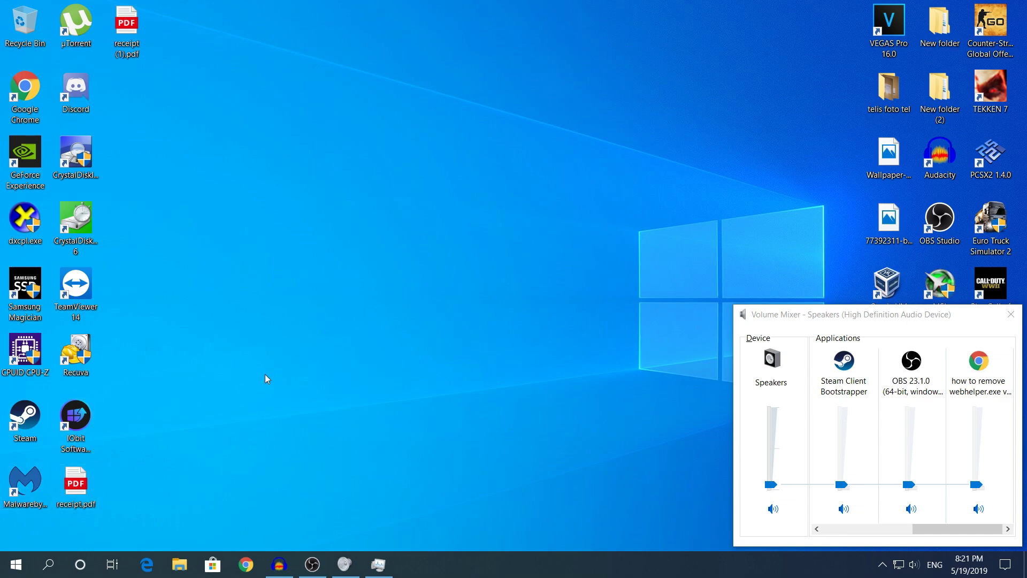
Run %appdata% from the Start-button Run dialog to open the Roaming folder.
right_click(8, 568)
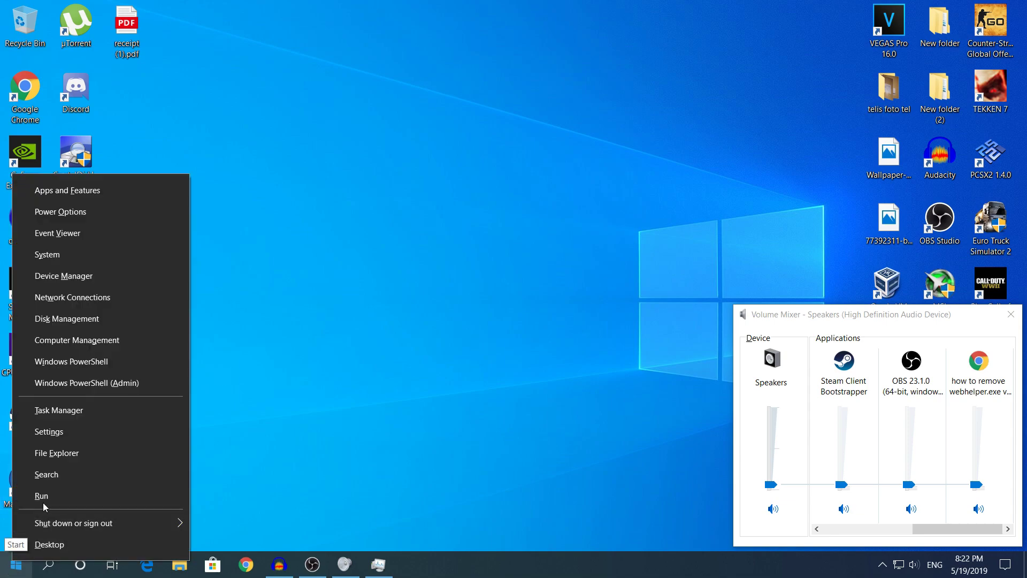
left_click(42, 504)
left_click(73, 477)
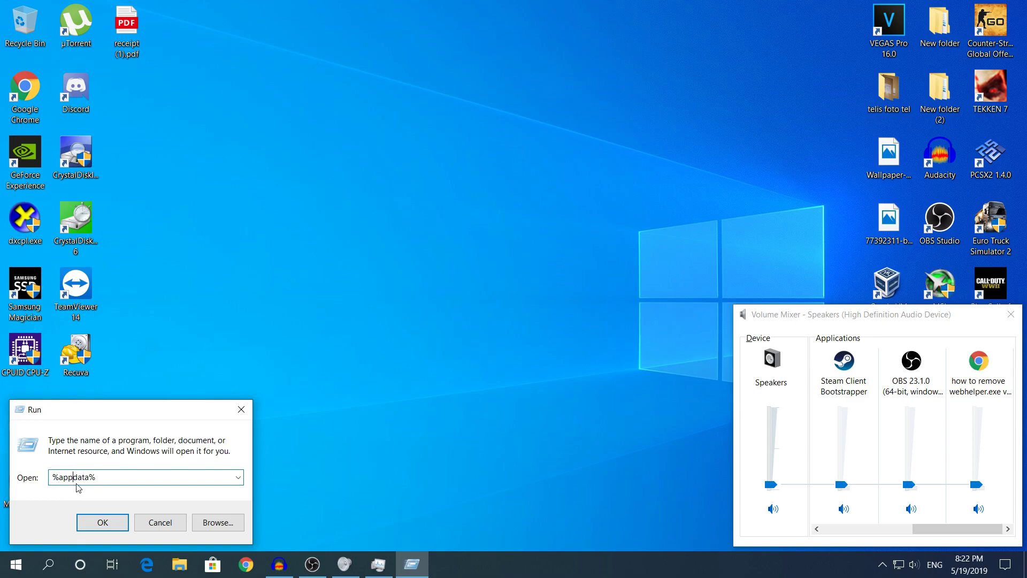
left_click(101, 522)
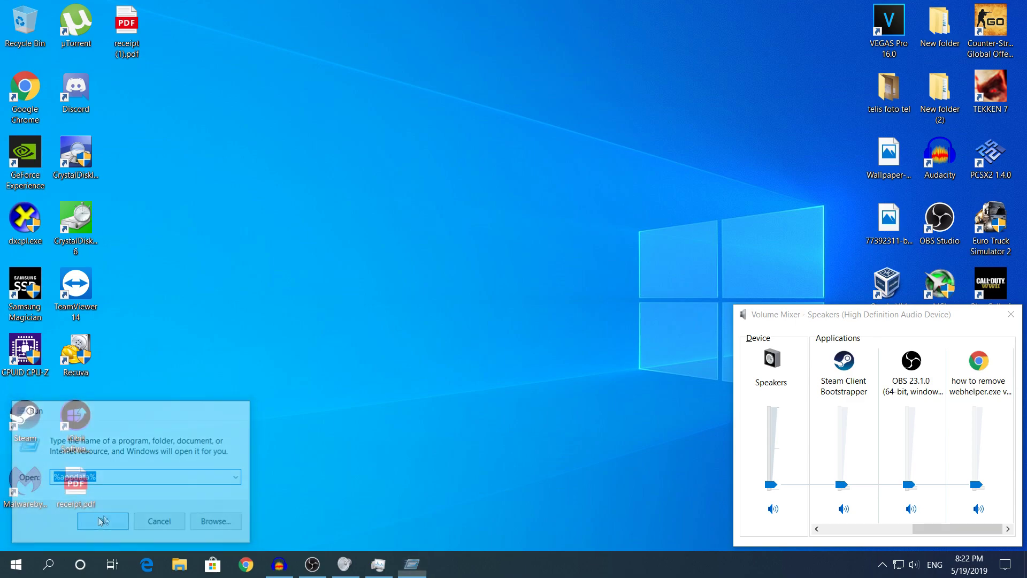
scroll(384, 243, "down", 6)
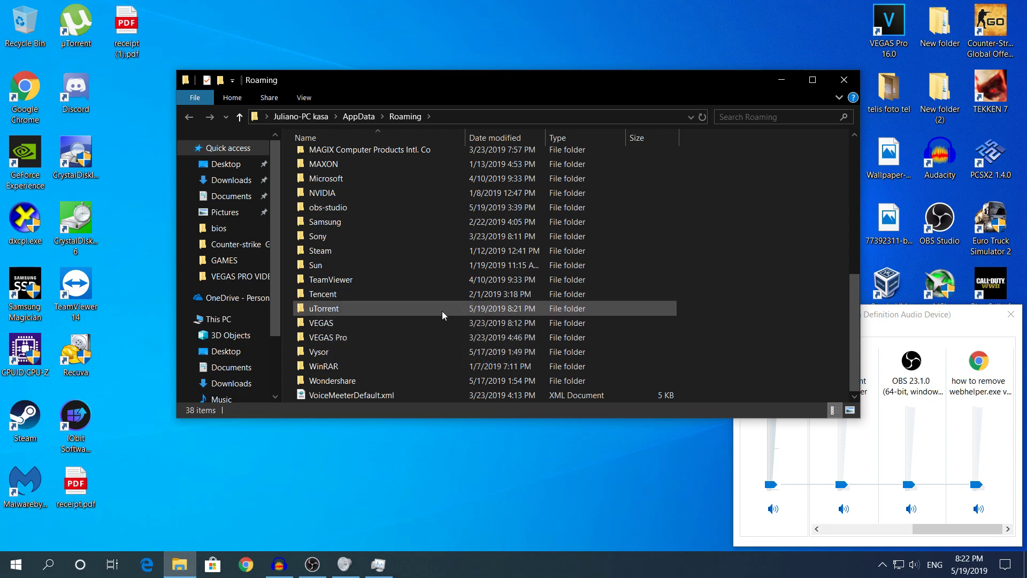
Navigate into uTorrent > updates > 3.5.5_45231 and minimize Task Manager.
double_click(342, 309)
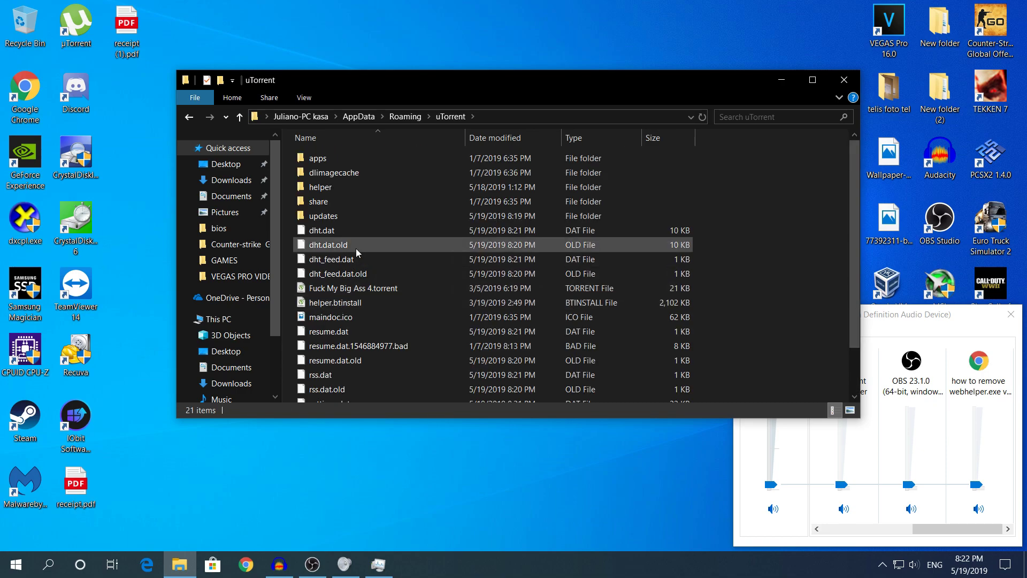
left_click(310, 216)
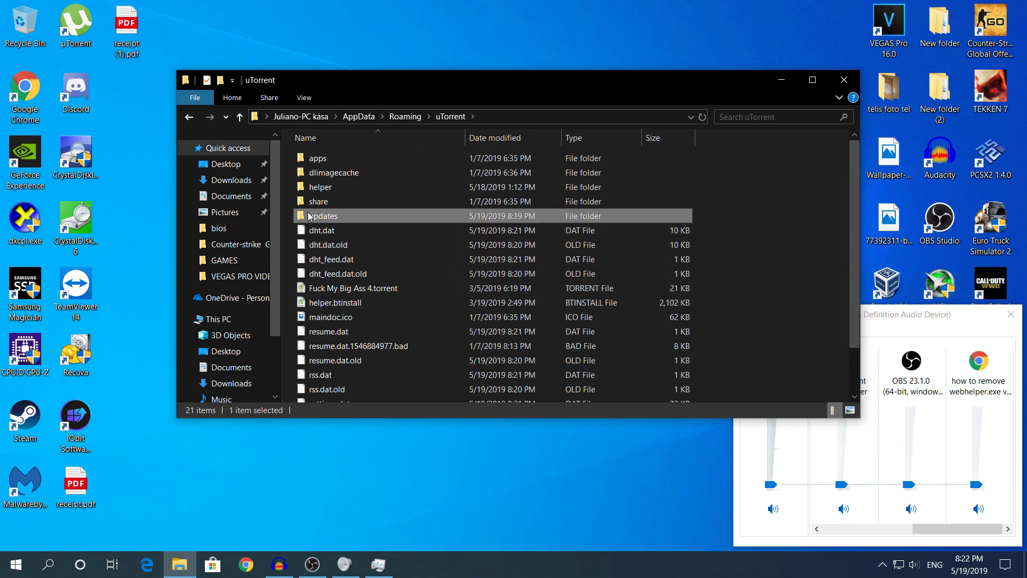
double_click(310, 216)
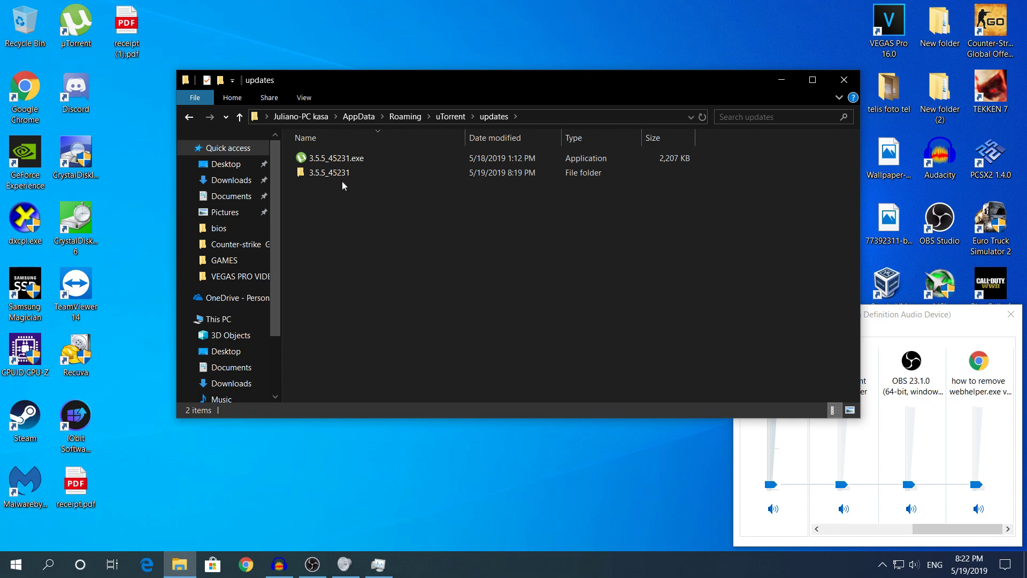
left_click(366, 169)
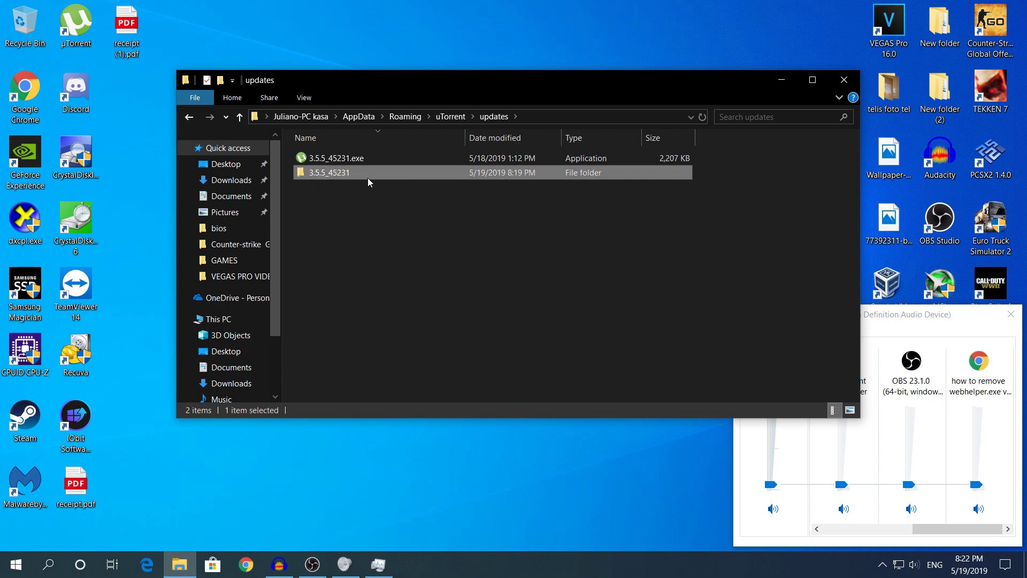
left_click(368, 178)
double_click(383, 170)
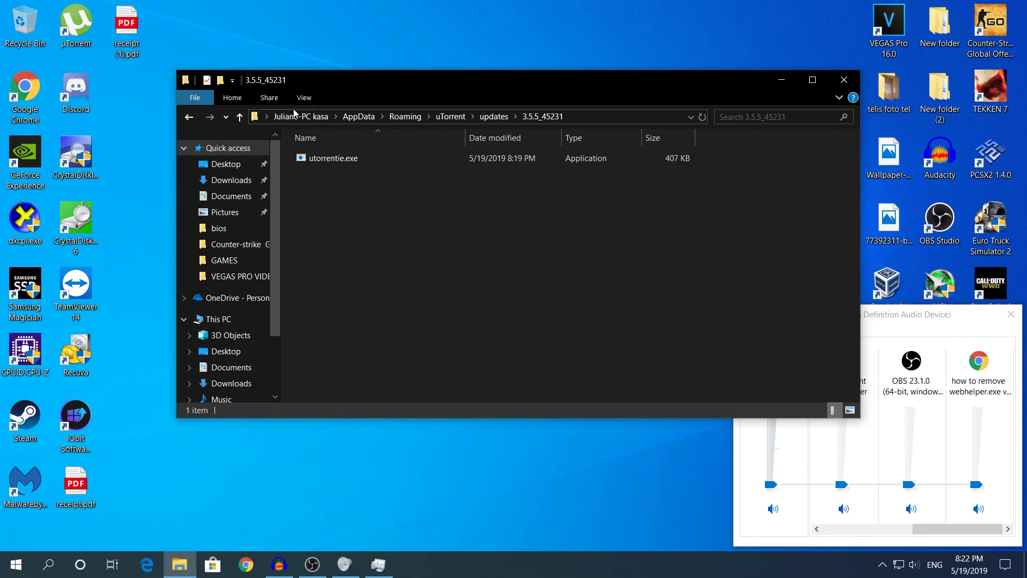
left_click(379, 564)
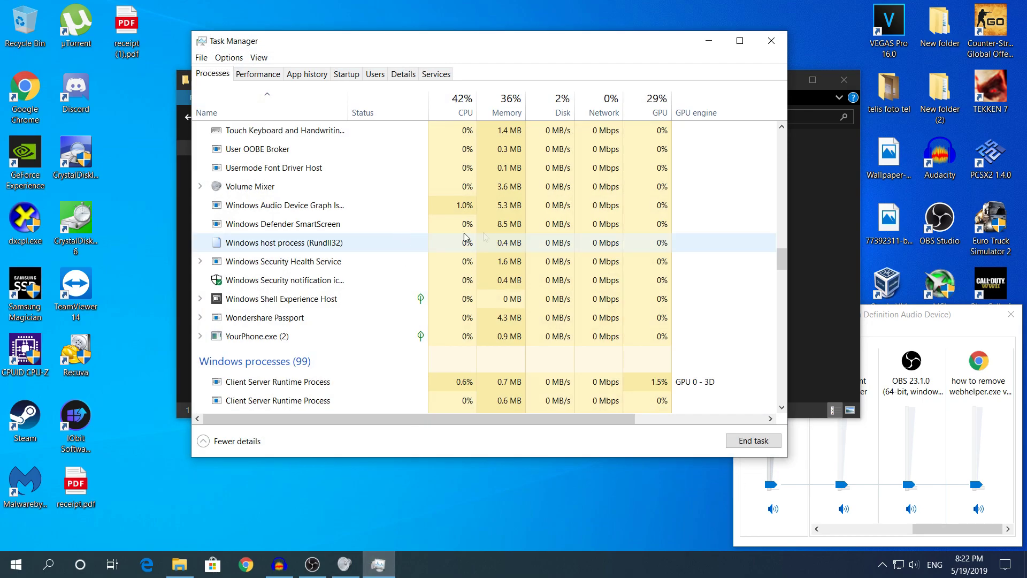
scroll(465, 241, "up", 2)
left_click(709, 40)
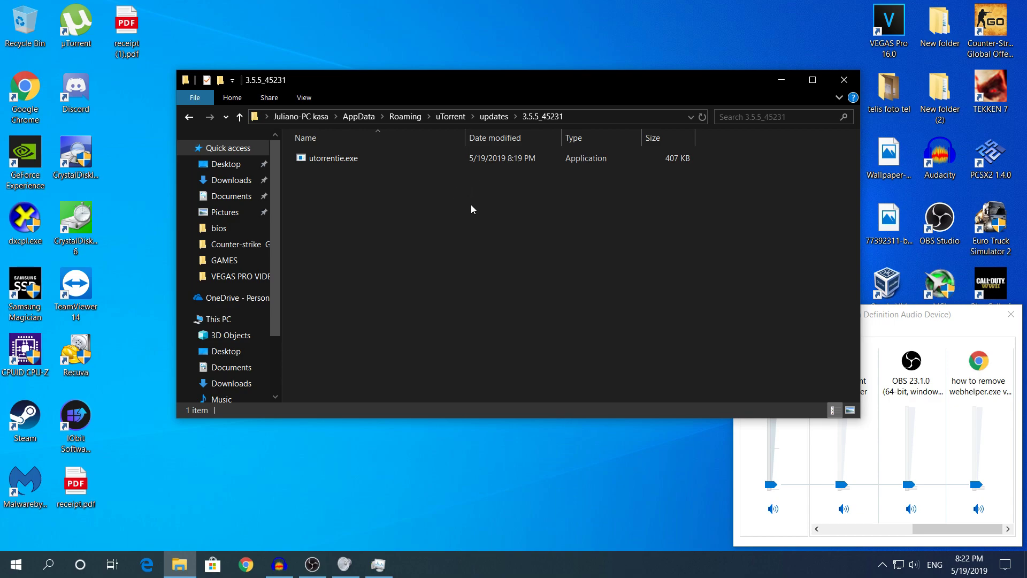
Try launching utorrentie.exe, then go back up to the updates folder.
left_click(374, 157)
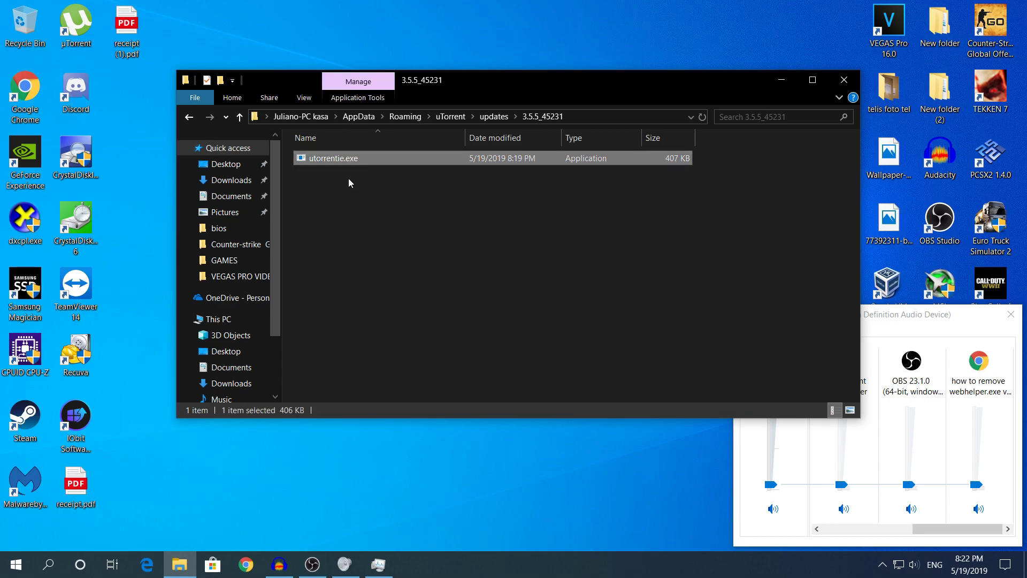
double_click(326, 158)
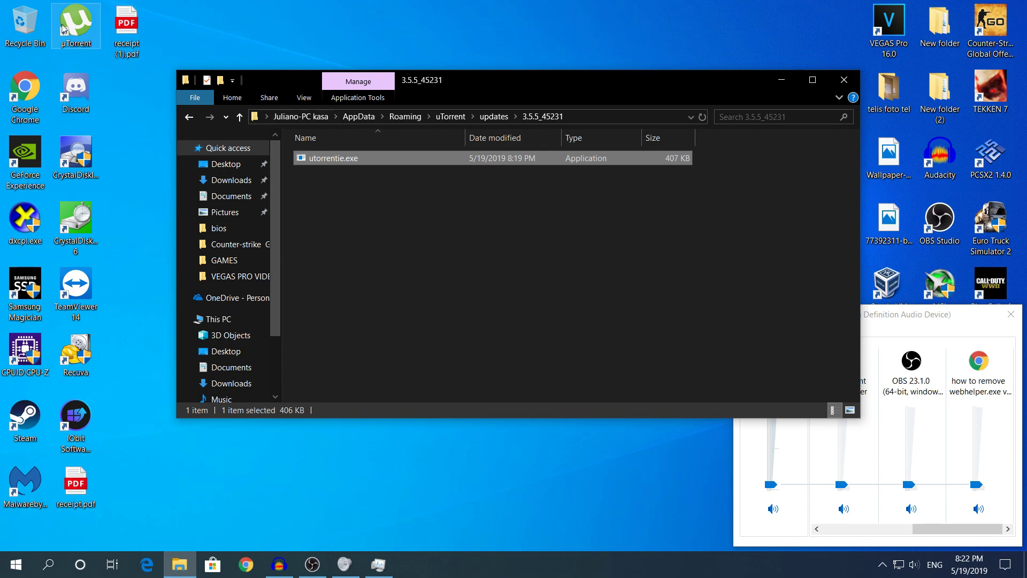
left_click(442, 262)
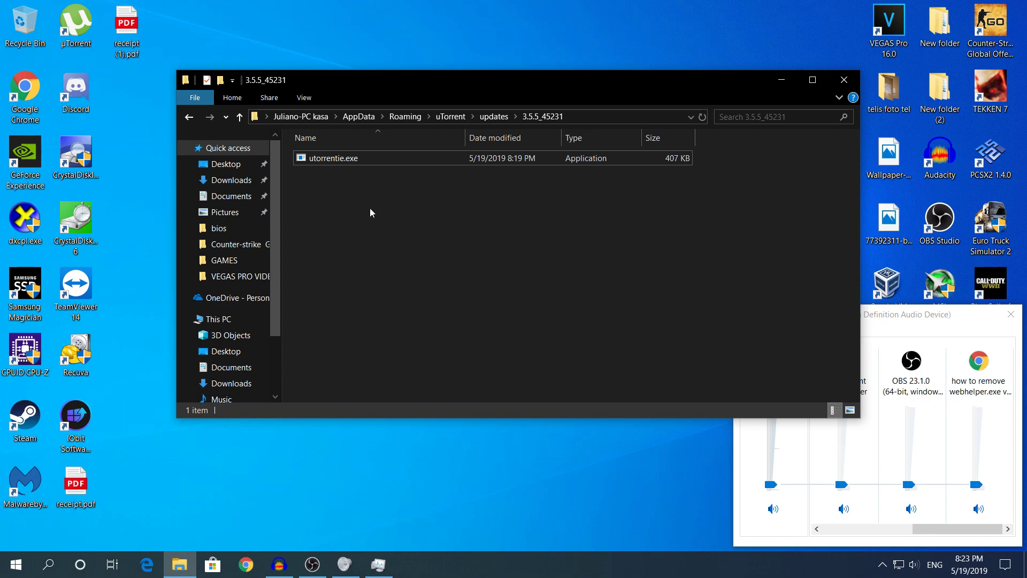
left_click(314, 158)
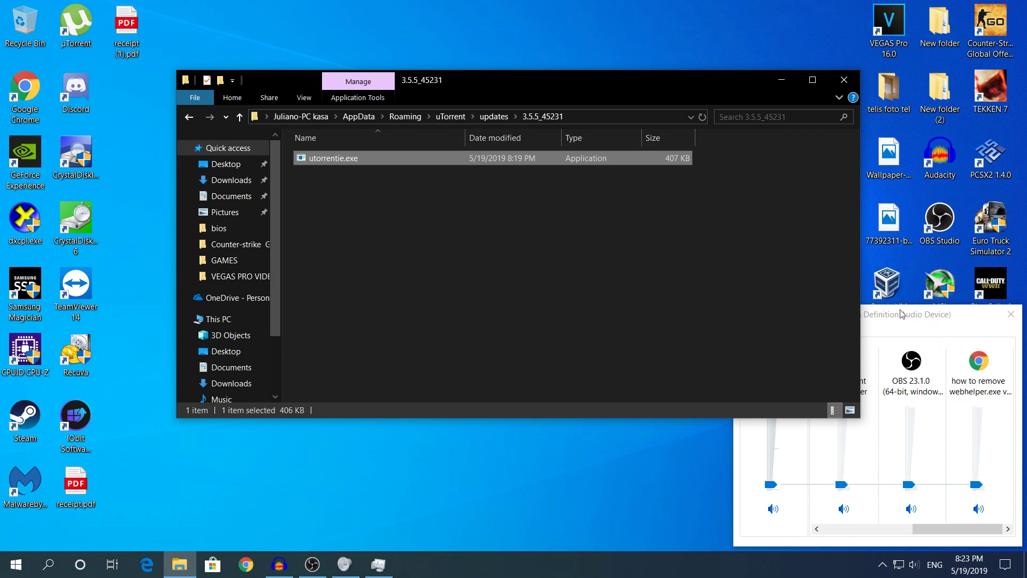
left_click(776, 274)
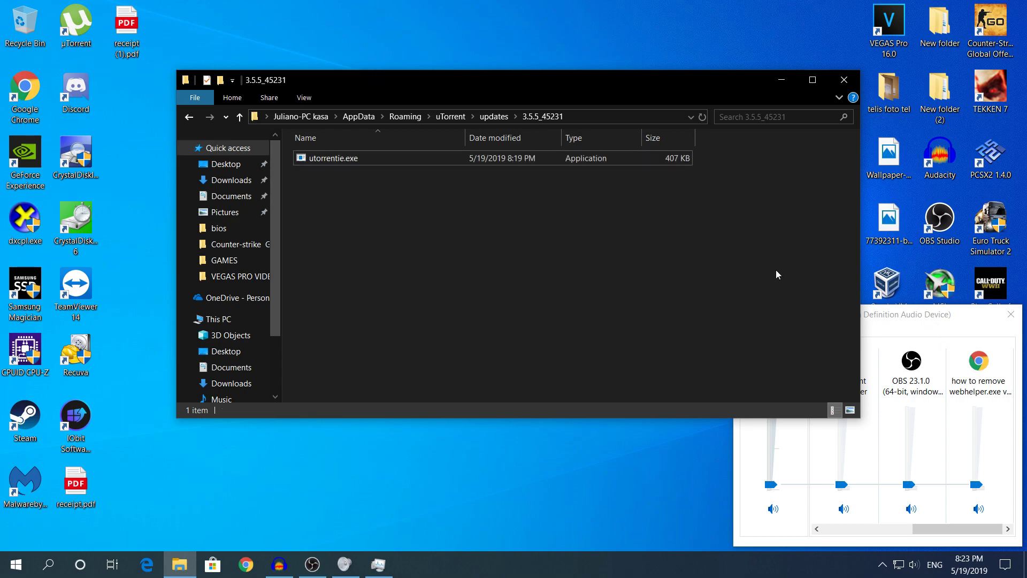
left_click(492, 115)
Make a new Text Document named 'test' and open the empty test.txt in Notepad.
right_click(400, 254)
mouse_move(473, 404)
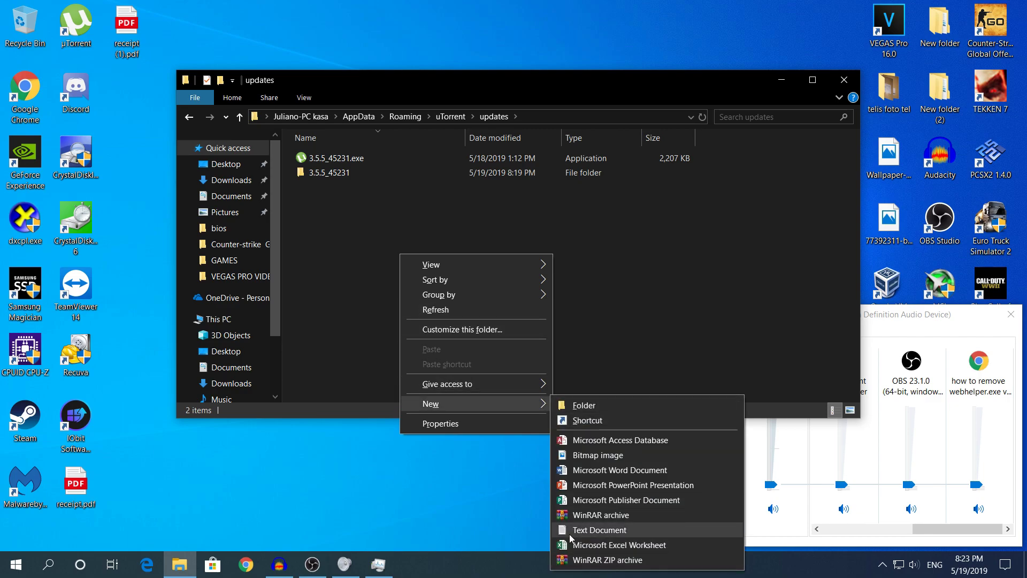
left_click(569, 533)
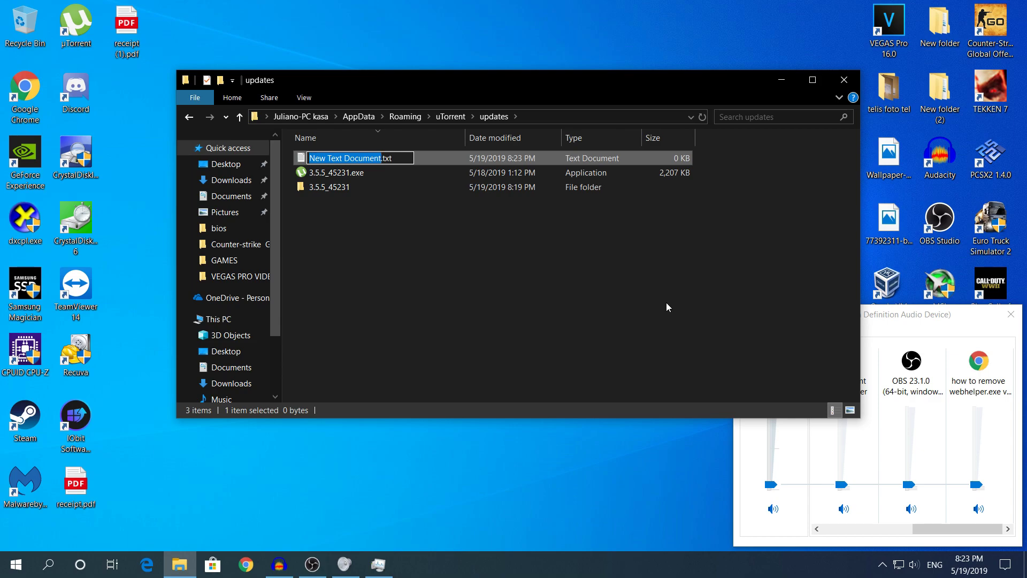
type("test")
key("Return")
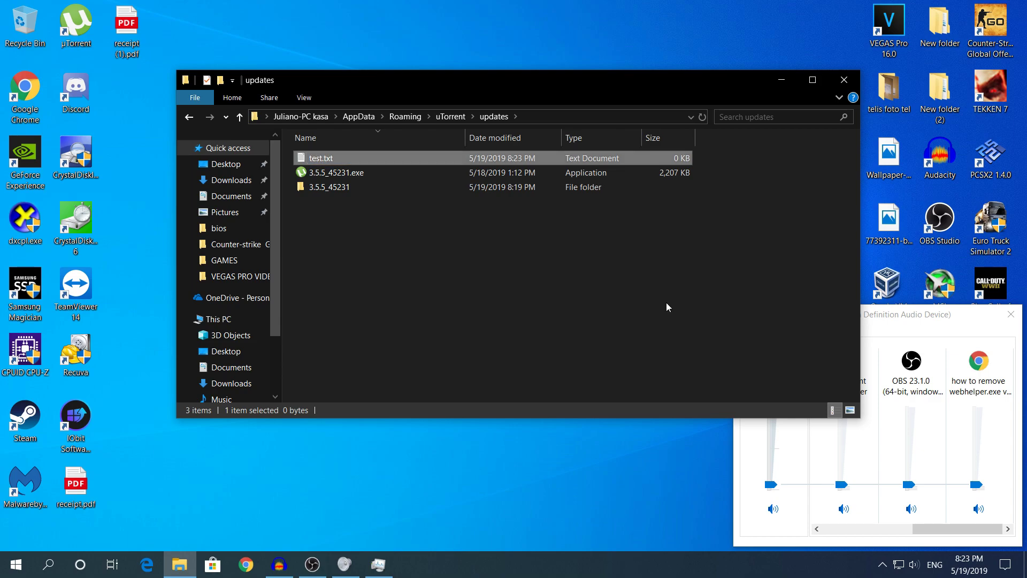
double_click(347, 153)
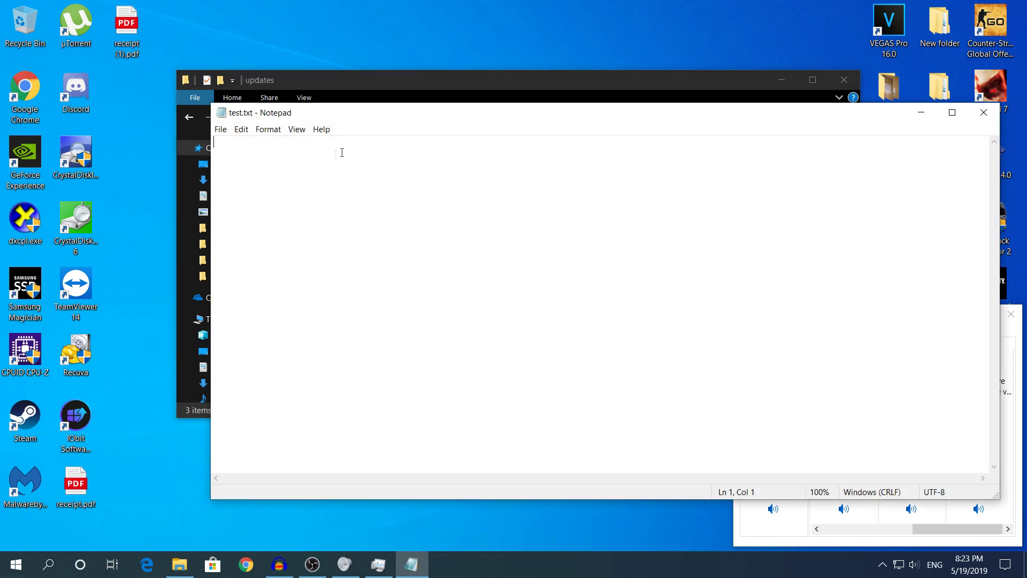
Save As with type All Files, targeting utorrentie.exe inside the 3.5.5_45231 folder.
left_click(221, 133)
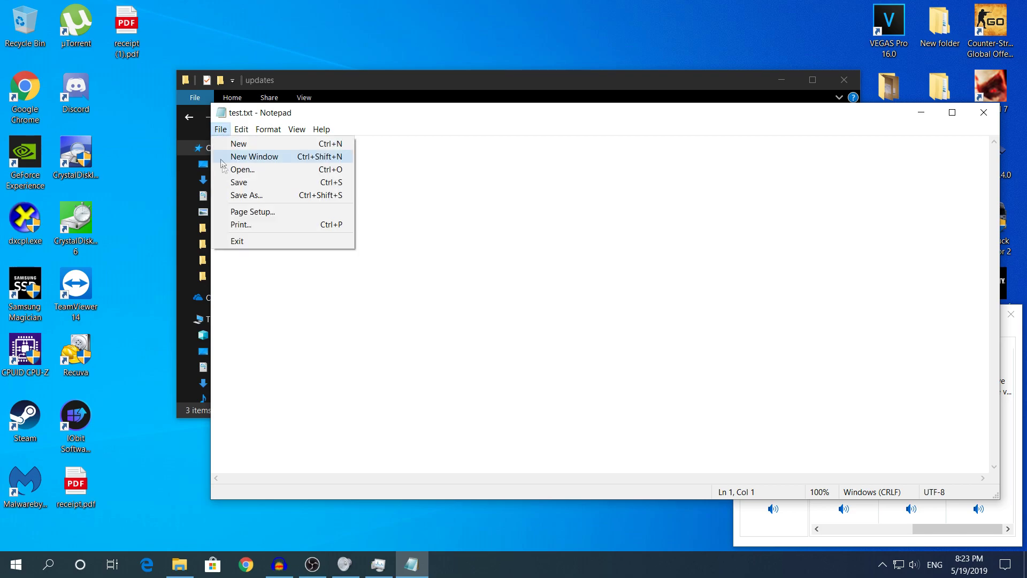
left_click(229, 196)
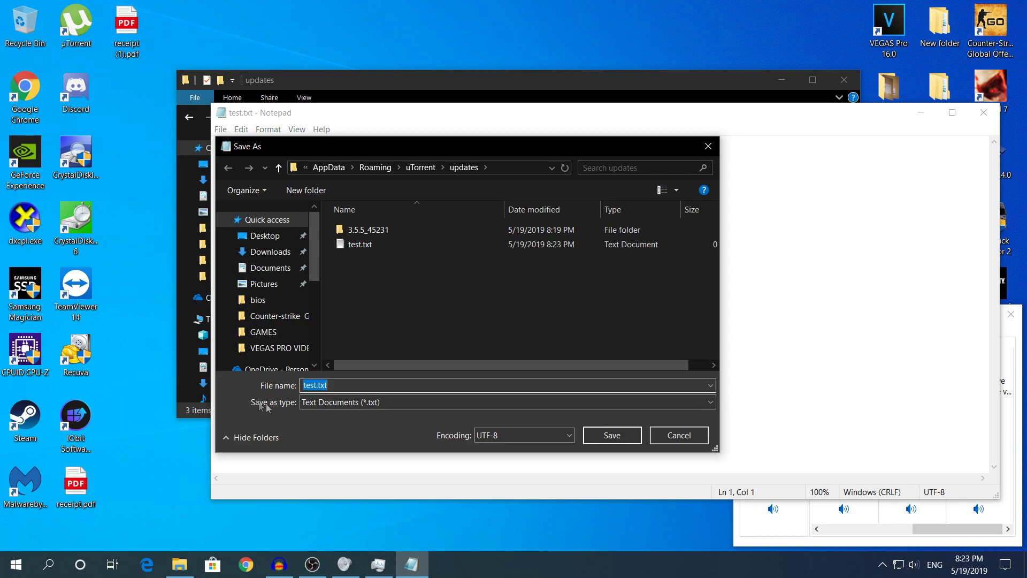
left_click(309, 402)
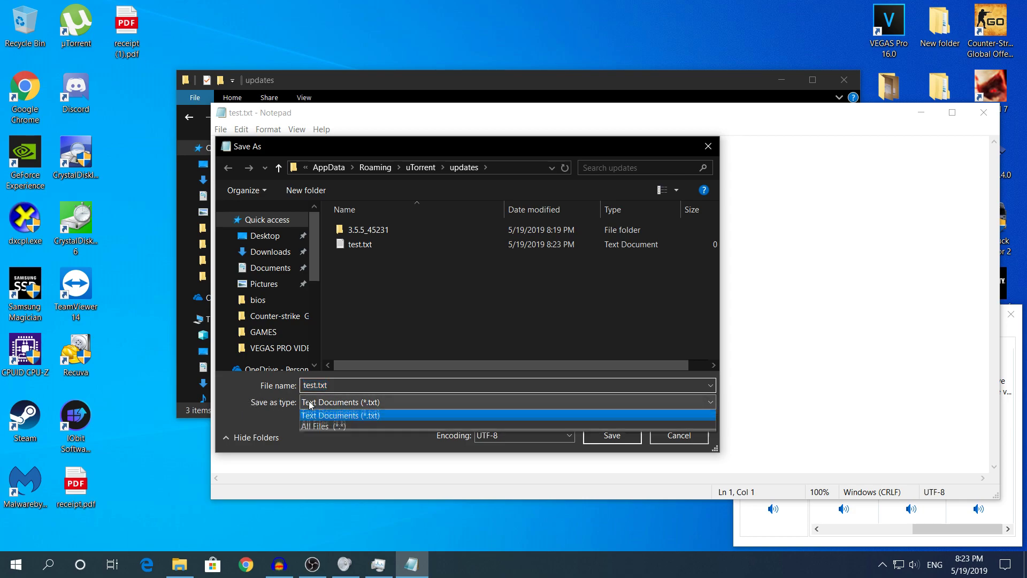
left_click(315, 427)
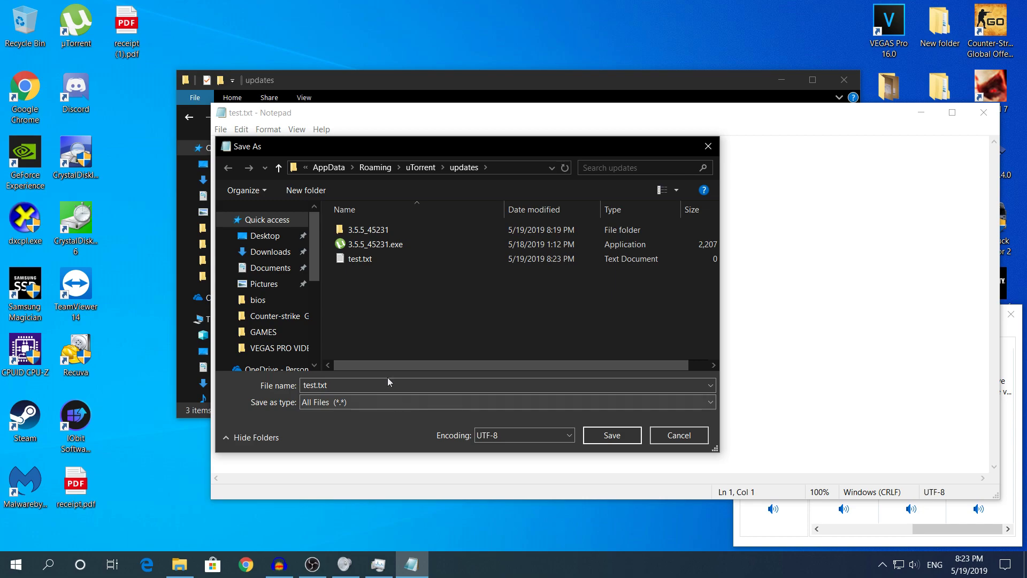
double_click(336, 229)
left_click(372, 231)
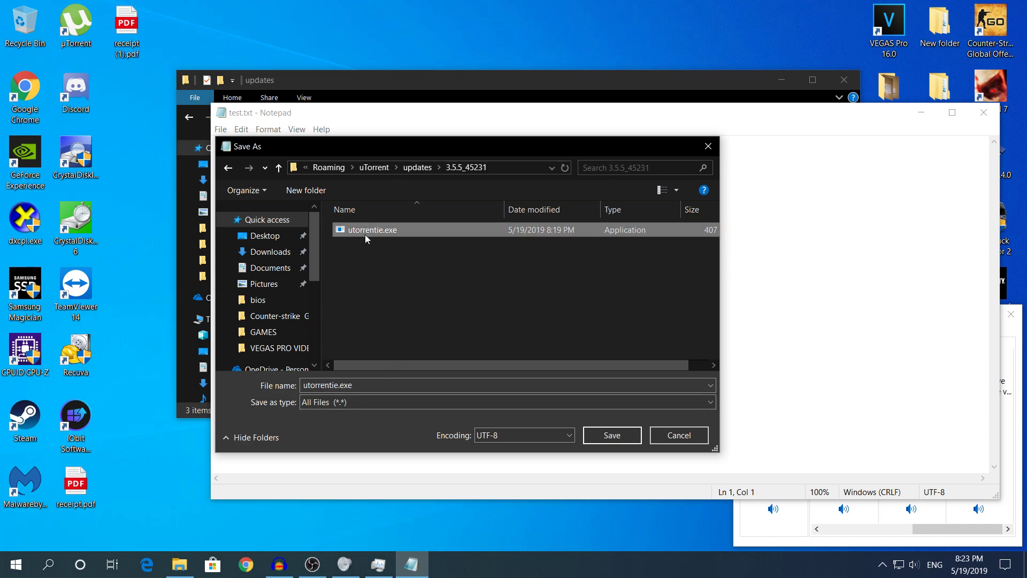
double_click(332, 380)
type("uto")
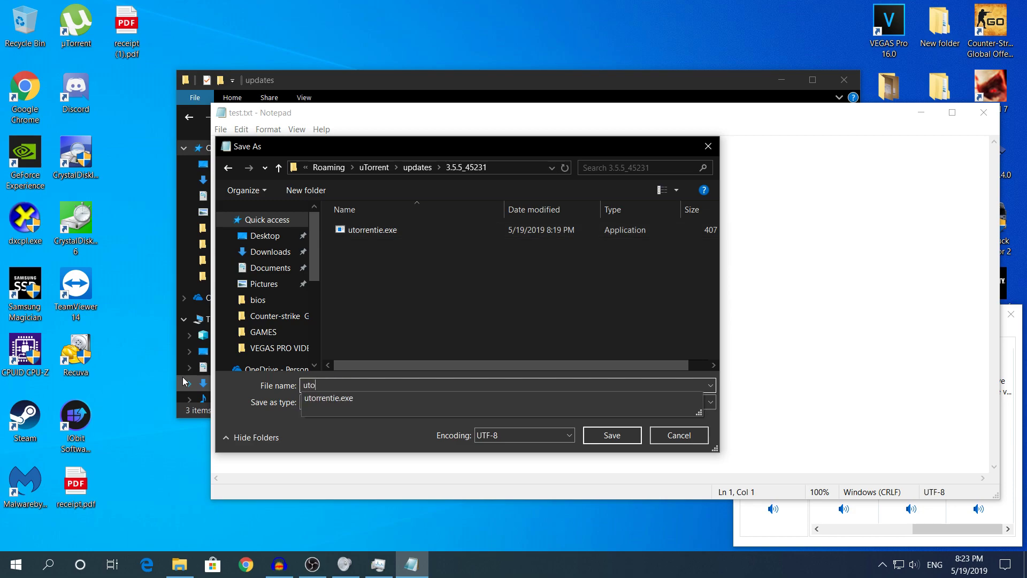
key("Down")
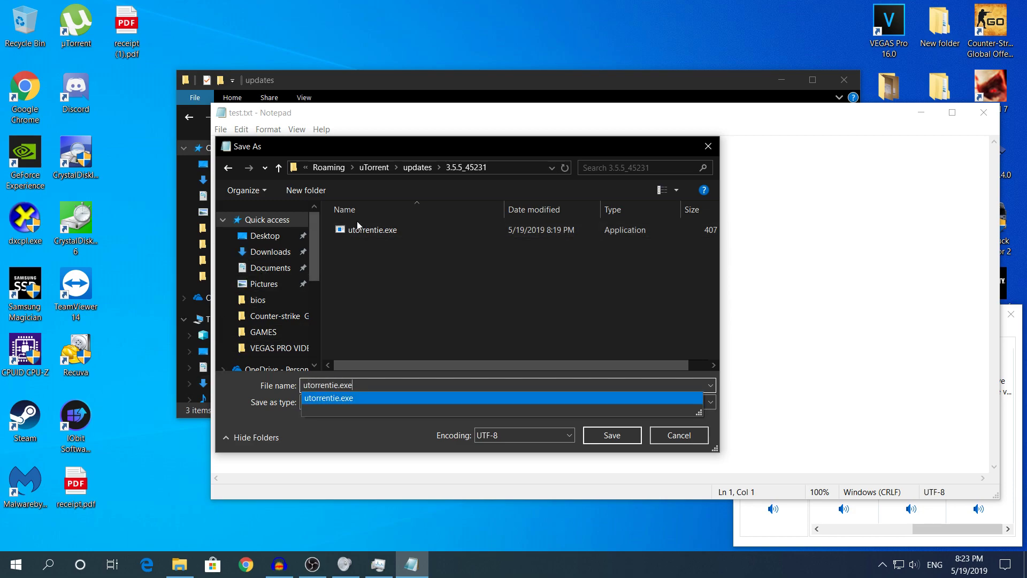
left_click(625, 438)
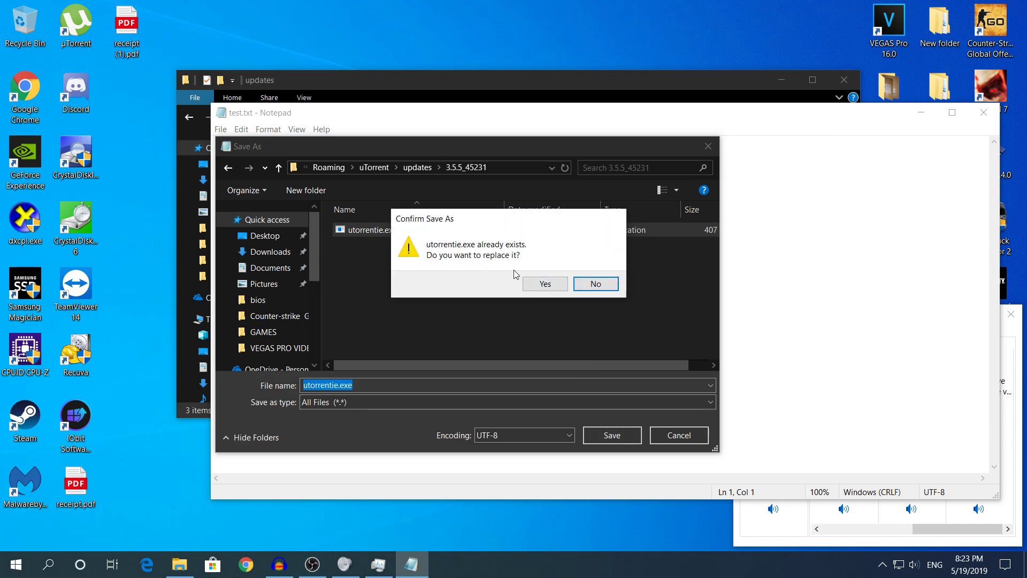
Confirm replacing utorrentie.exe, close Notepad, delete test.txt and reopen the 3.5.5_45231 folder.
left_click(545, 284)
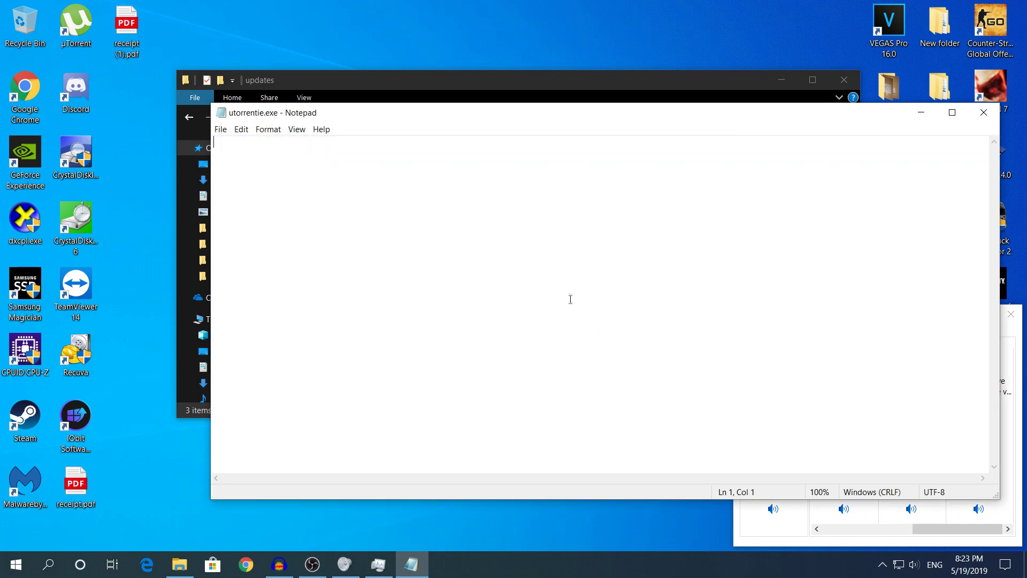
left_click(983, 112)
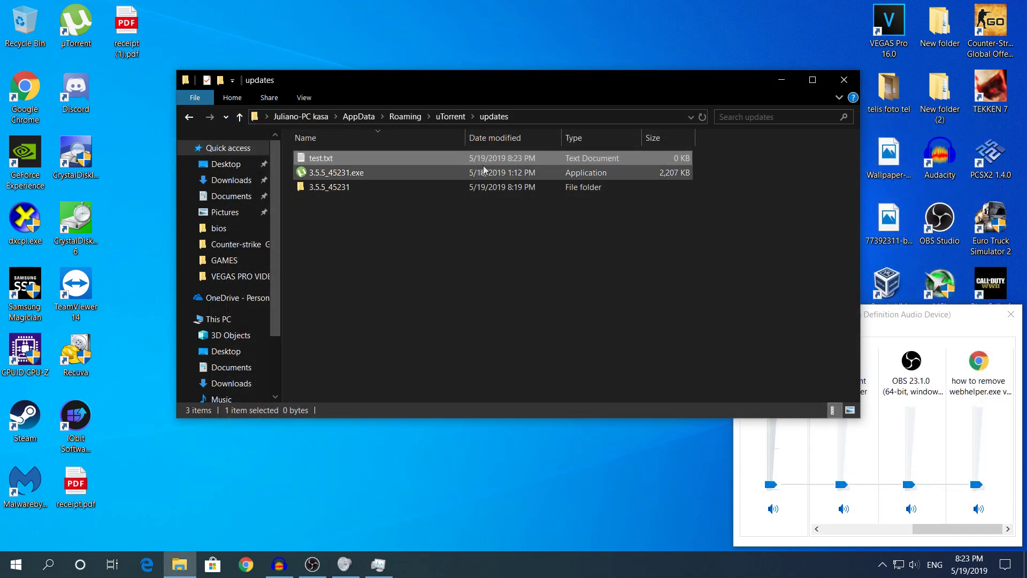
key("Delete")
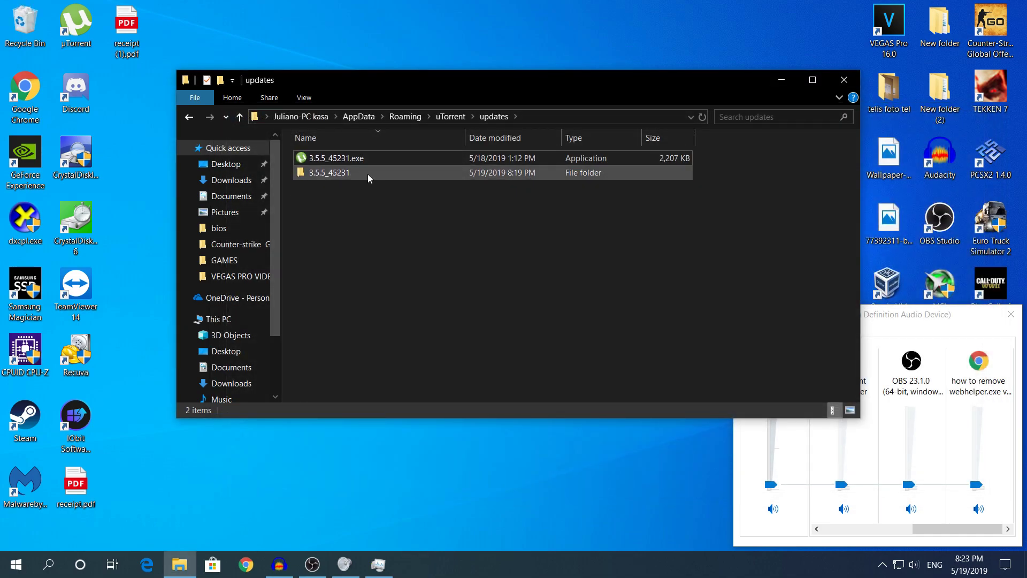
double_click(367, 172)
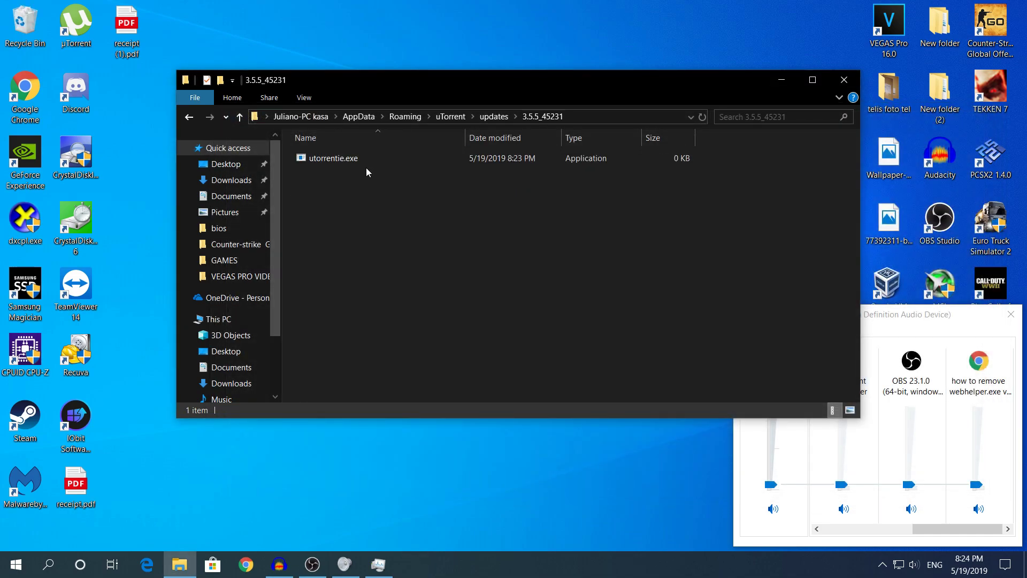
right_click(314, 157)
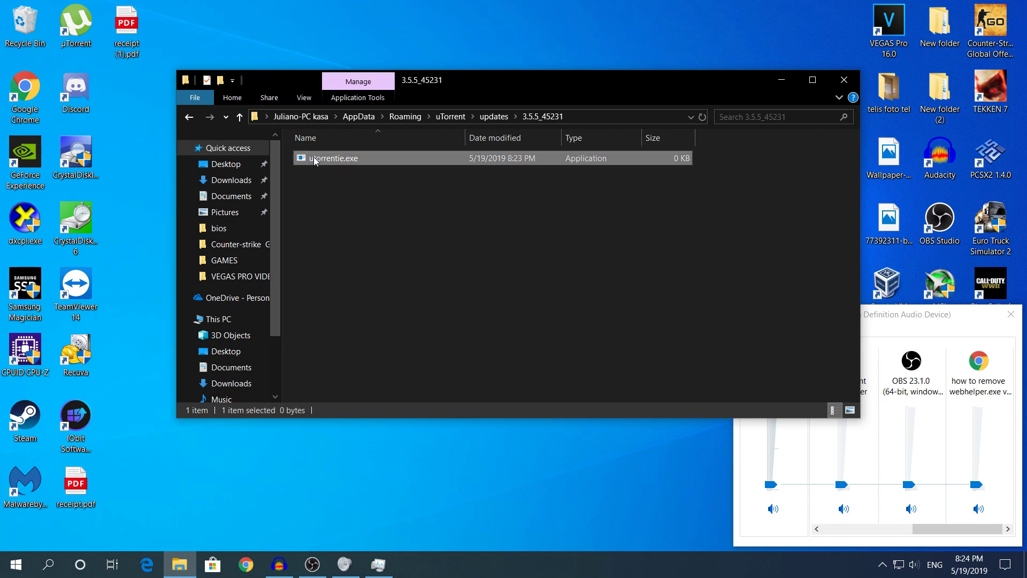
left_click(762, 175)
left_click_drag(715, 180, 685, 170)
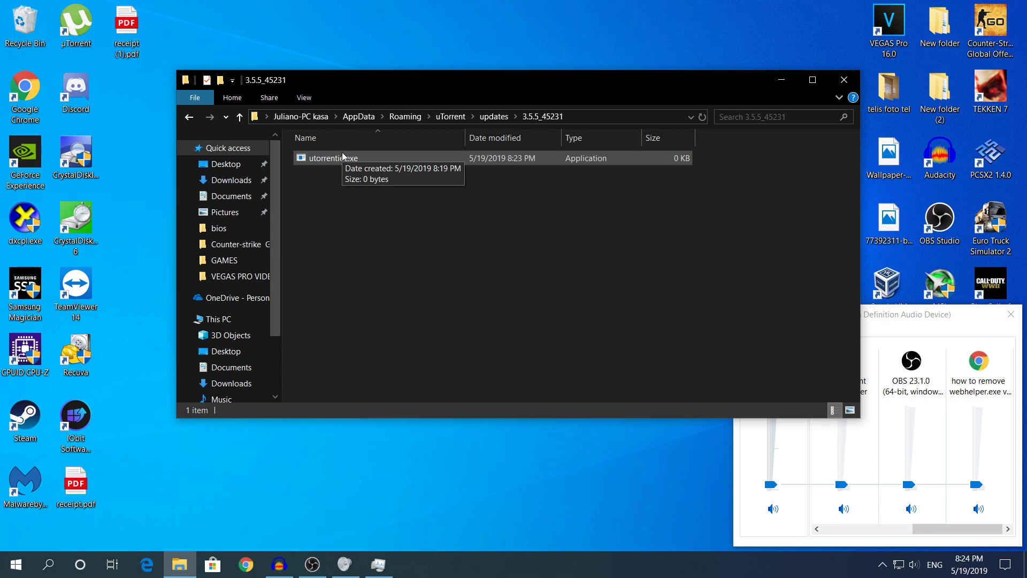
Make utorrentie.exe read-only in its Properties, then relaunch uTorrent from the desktop shortcut.
right_click(329, 157)
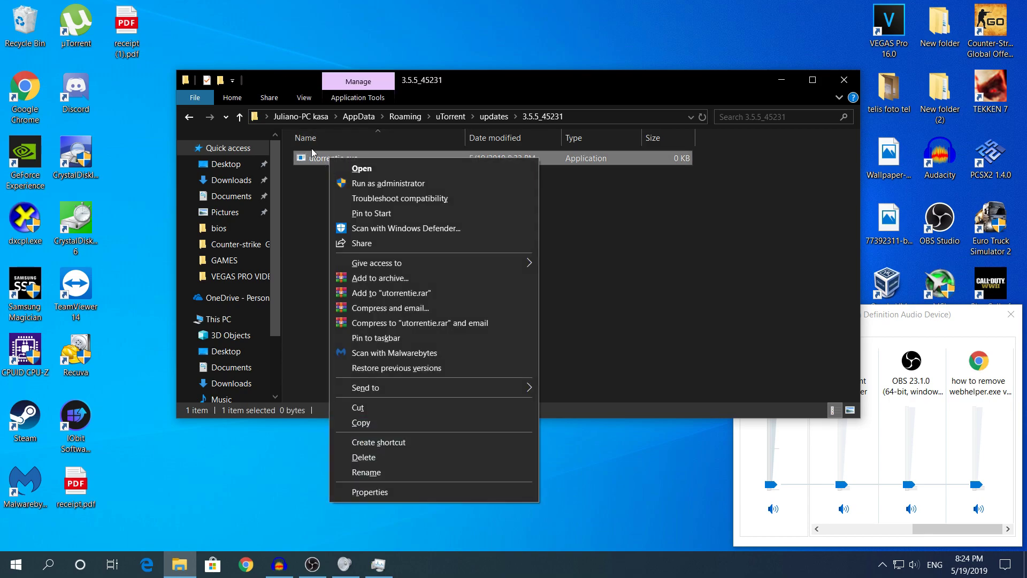
left_click(376, 492)
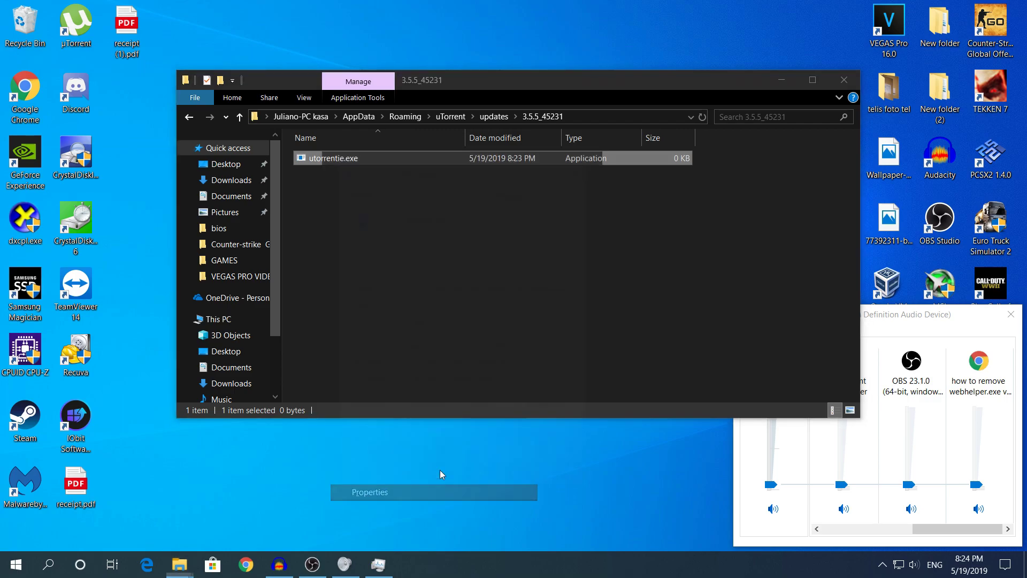
left_click(405, 408)
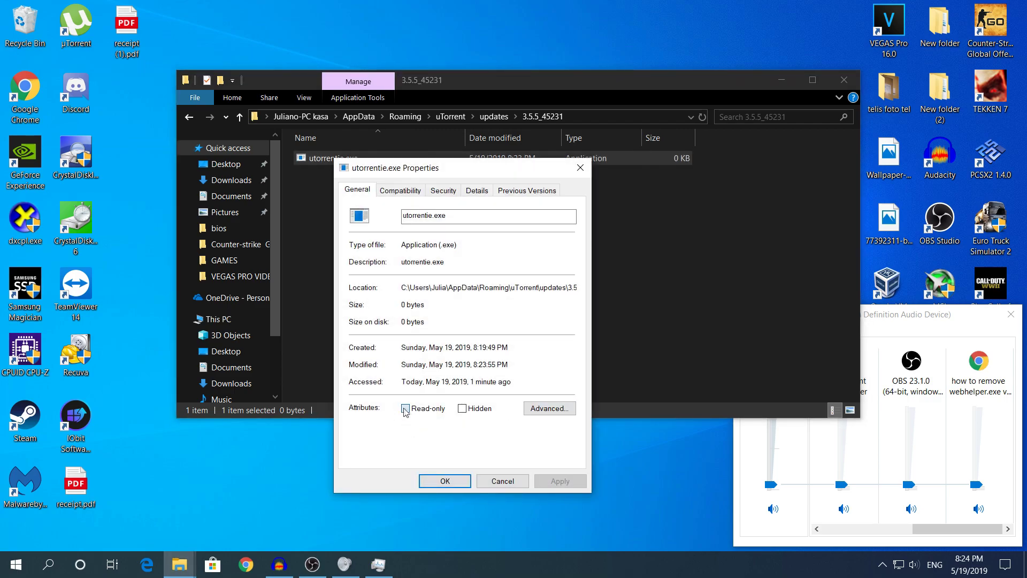
left_click(550, 481)
left_click(444, 481)
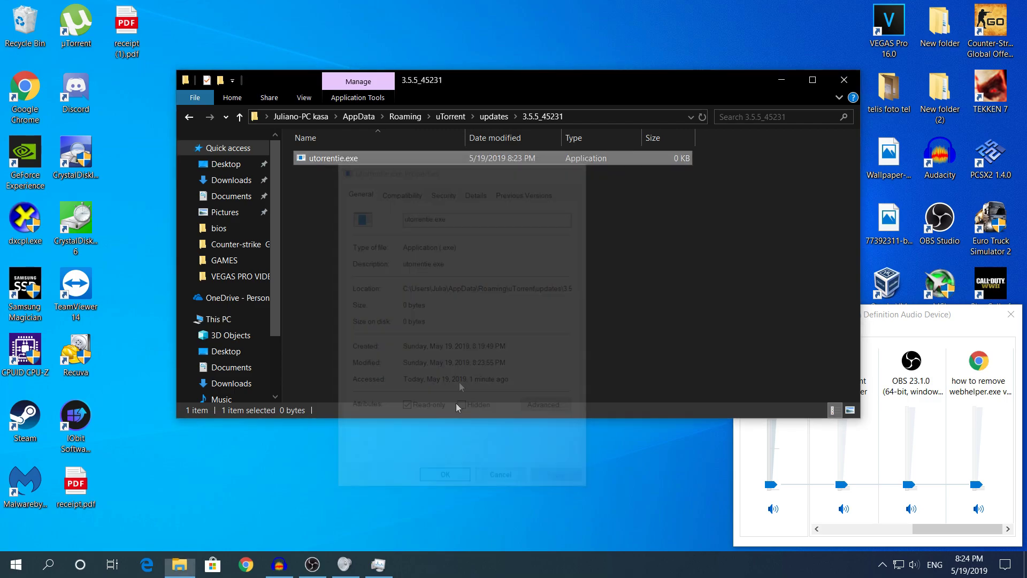
left_click(73, 32)
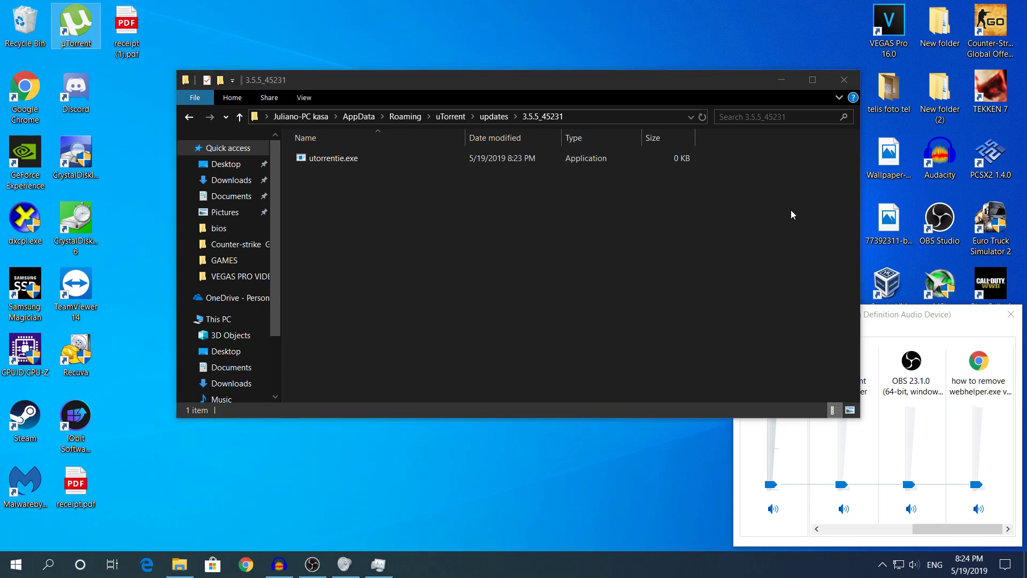
key("Return")
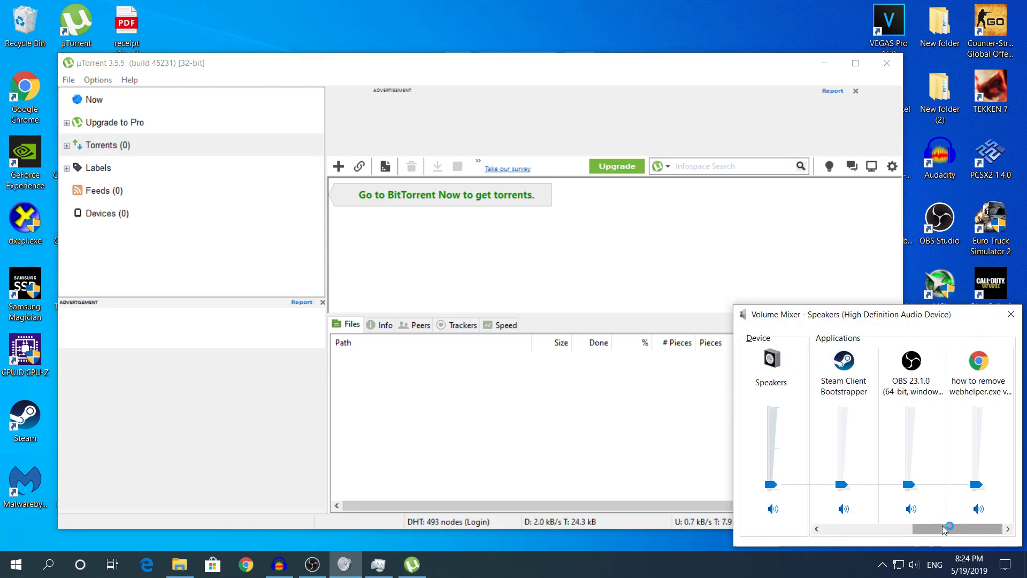
left_click_drag(947, 528, 816, 522)
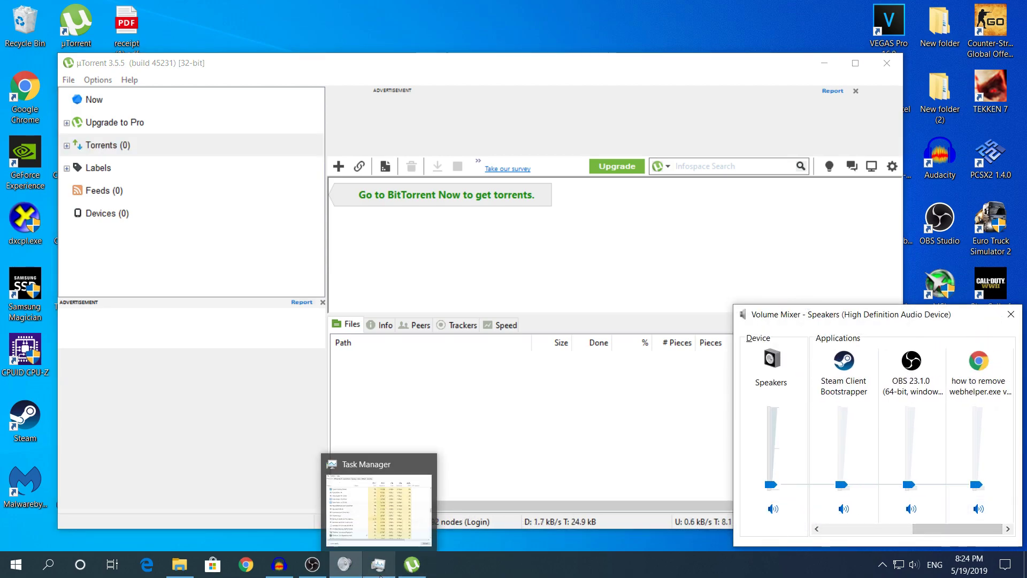
left_click(378, 564)
scroll(369, 321, "down", 2)
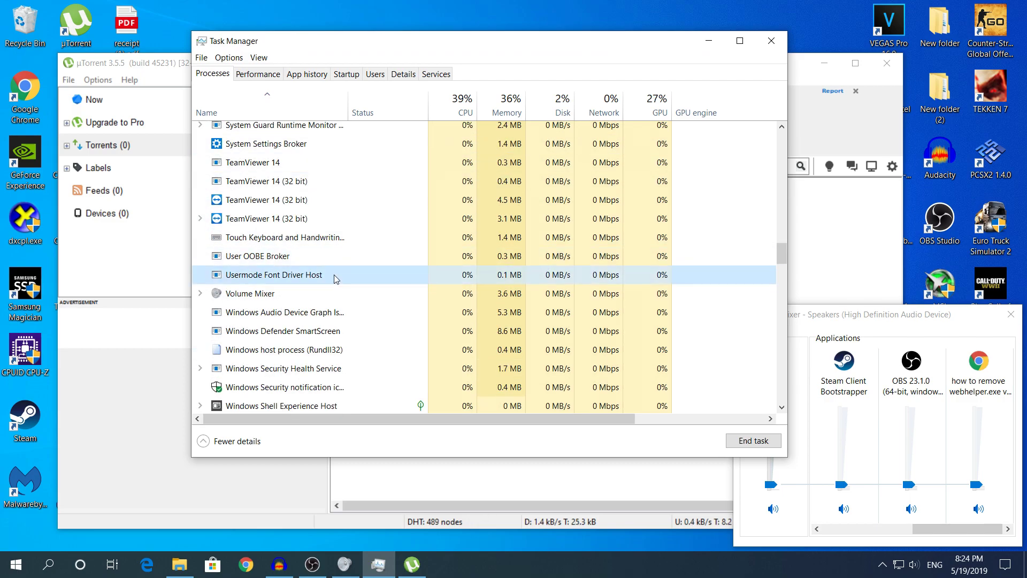
left_click(709, 41)
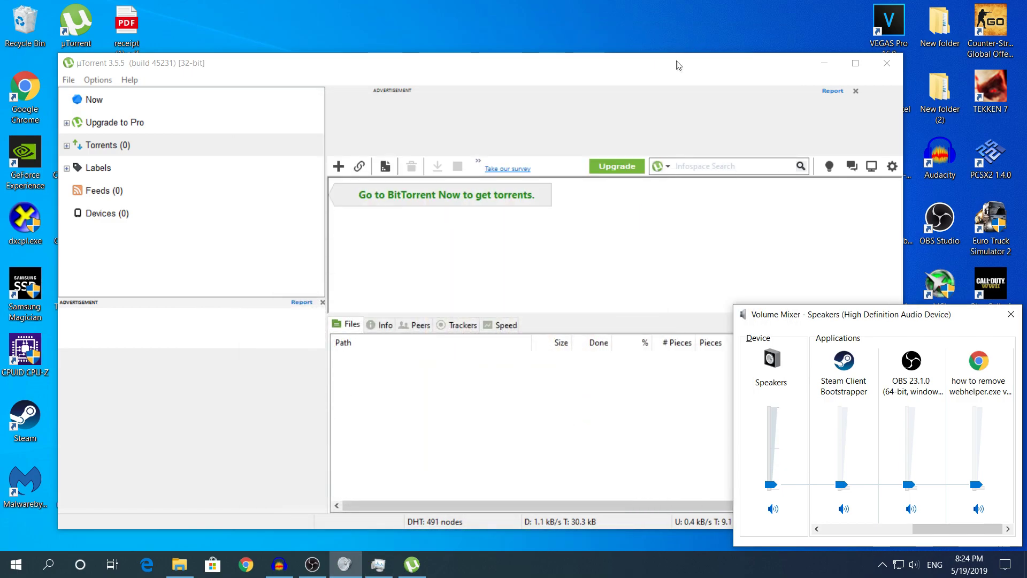
left_click(882, 69)
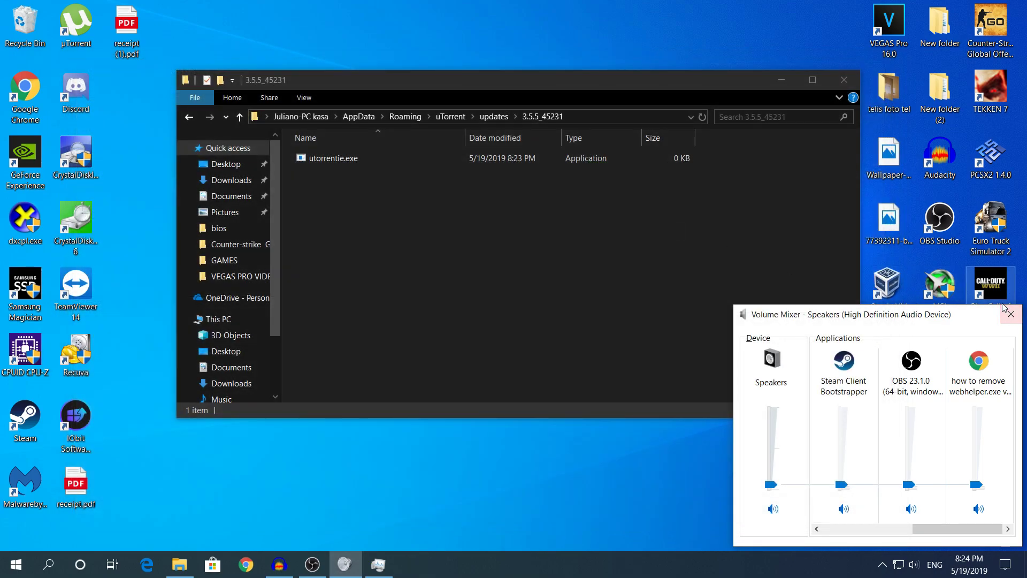
left_click(1011, 314)
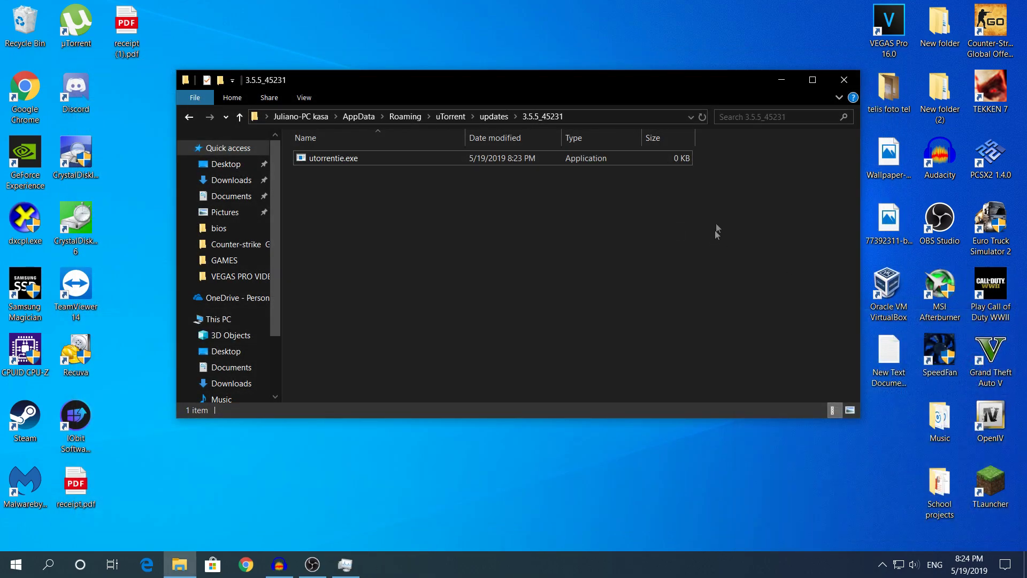
Deselect utorrentie.exe, close the updates Explorer window, and select the desktop text file.
left_click_drag(719, 202, 645, 147)
left_click(681, 172)
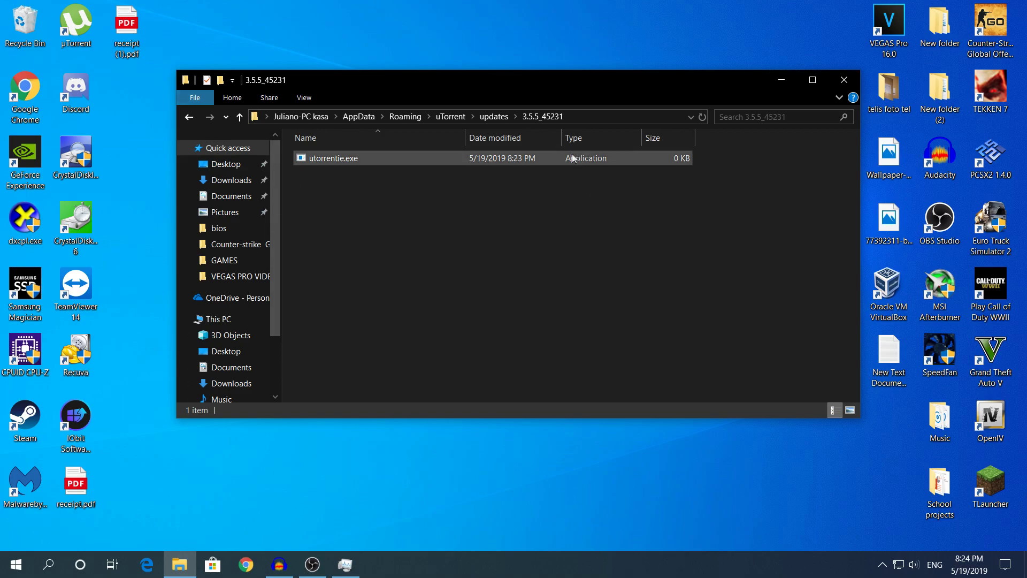
left_click(843, 79)
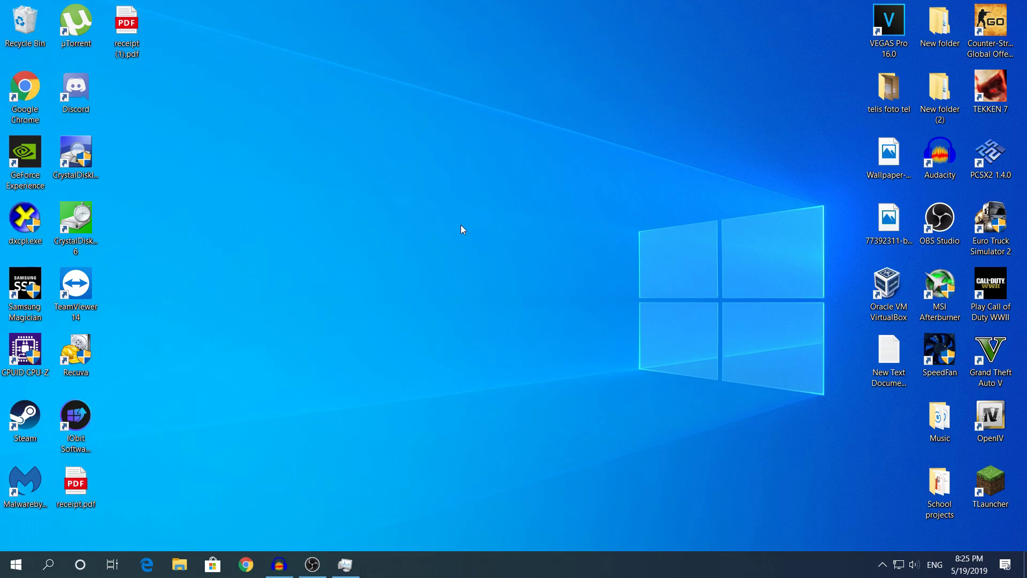
left_click(892, 351)
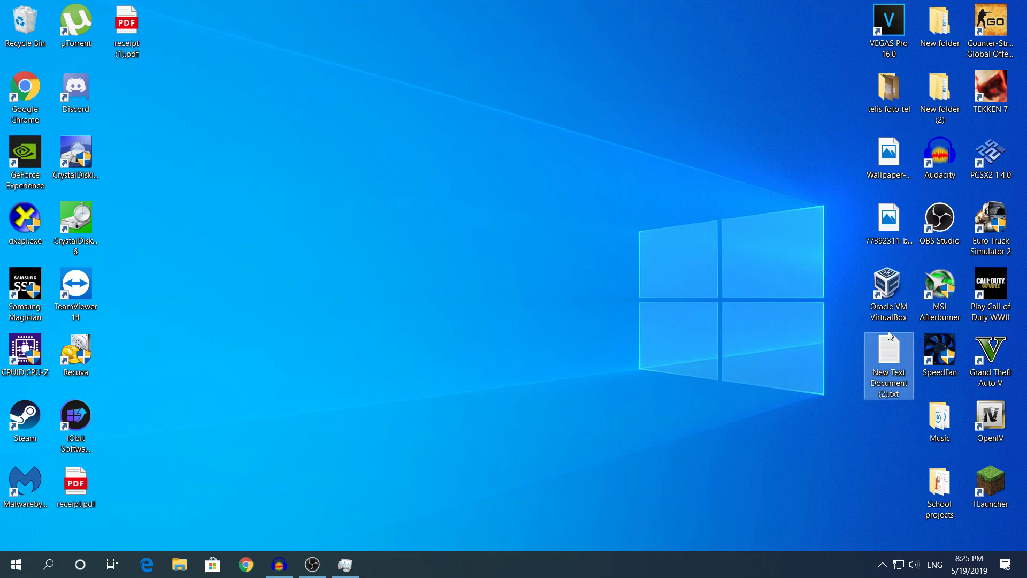
double_click(892, 351)
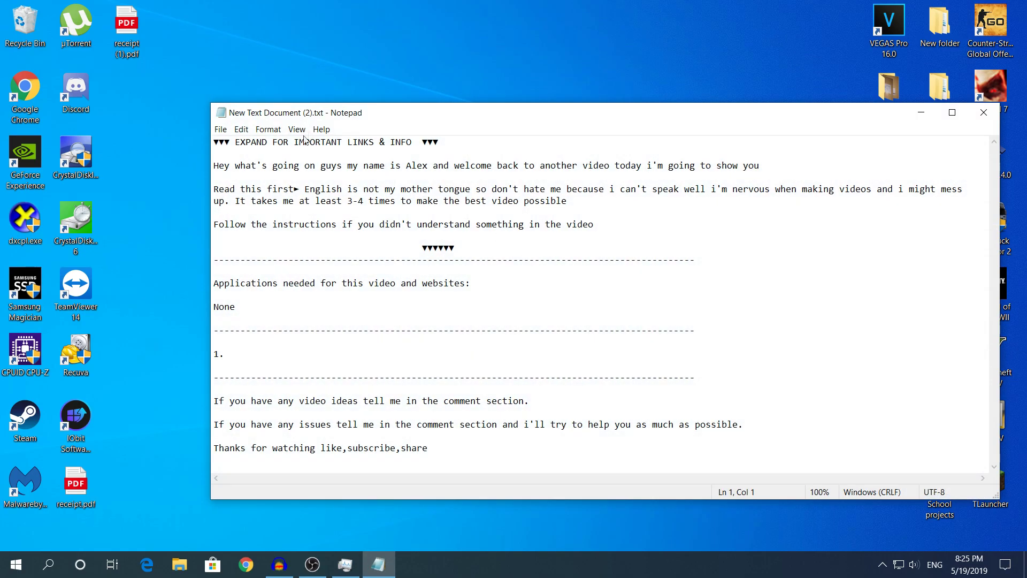
left_click_drag(318, 115, 259, 75)
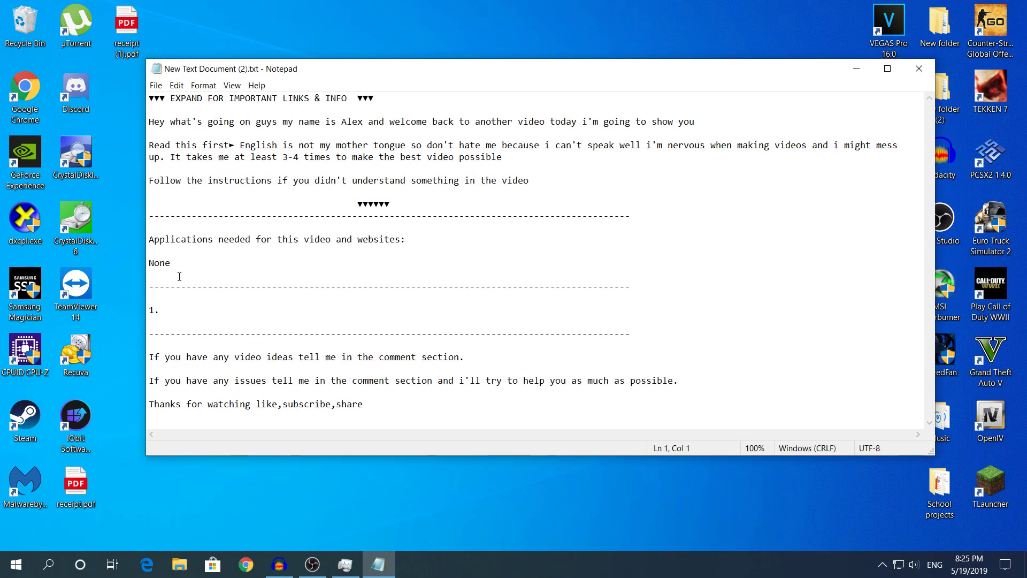
left_click_drag(149, 180, 551, 175)
left_click(532, 186)
left_click(192, 311)
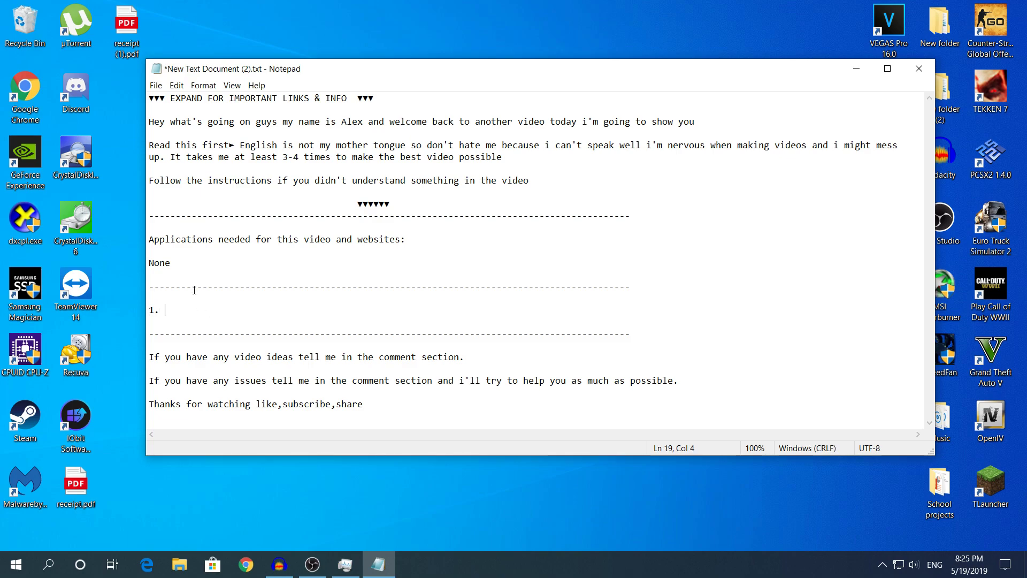
key("BackSpace")
left_click_drag(147, 98, 270, 107)
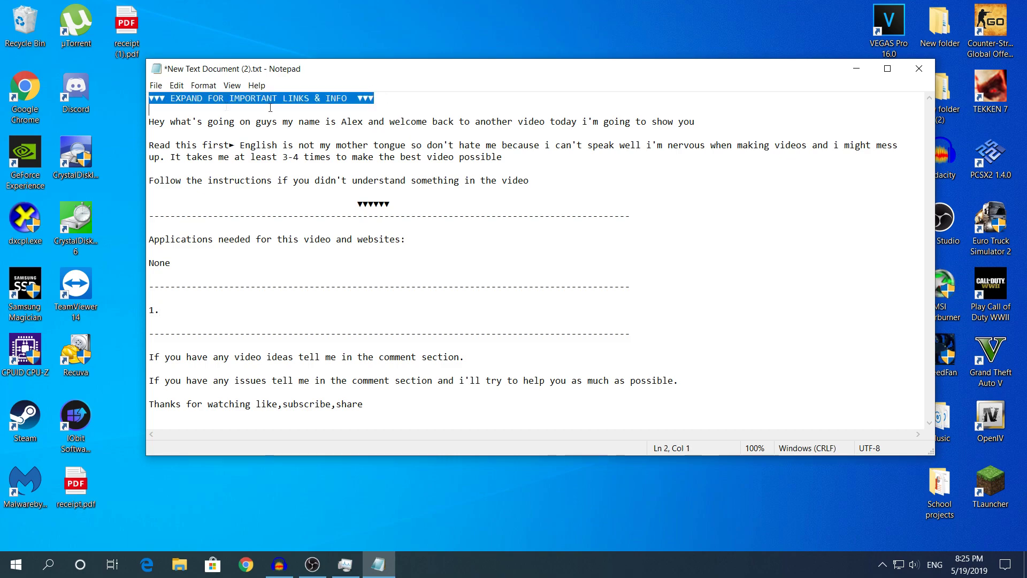
left_click(383, 105)
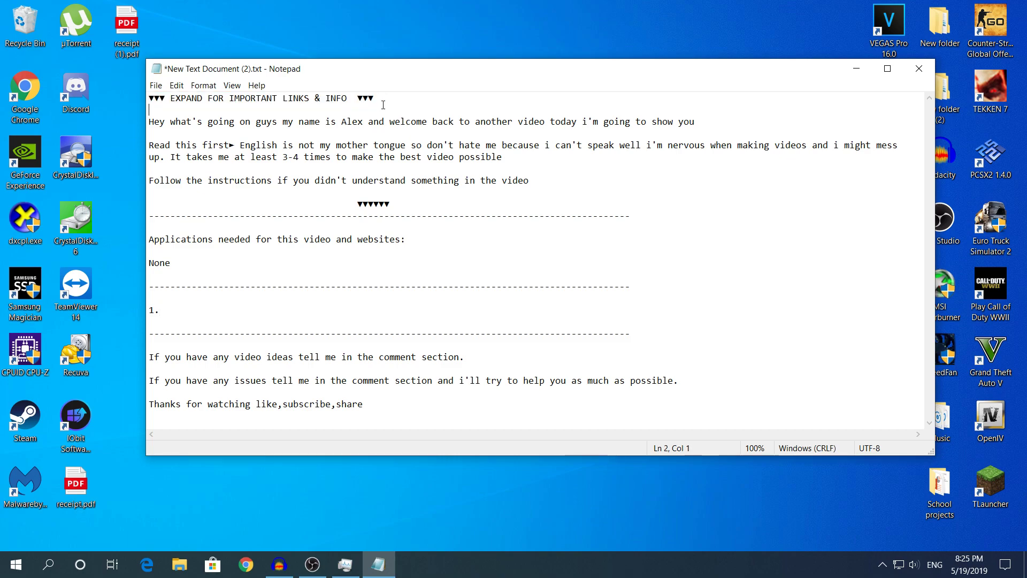
left_click(917, 70)
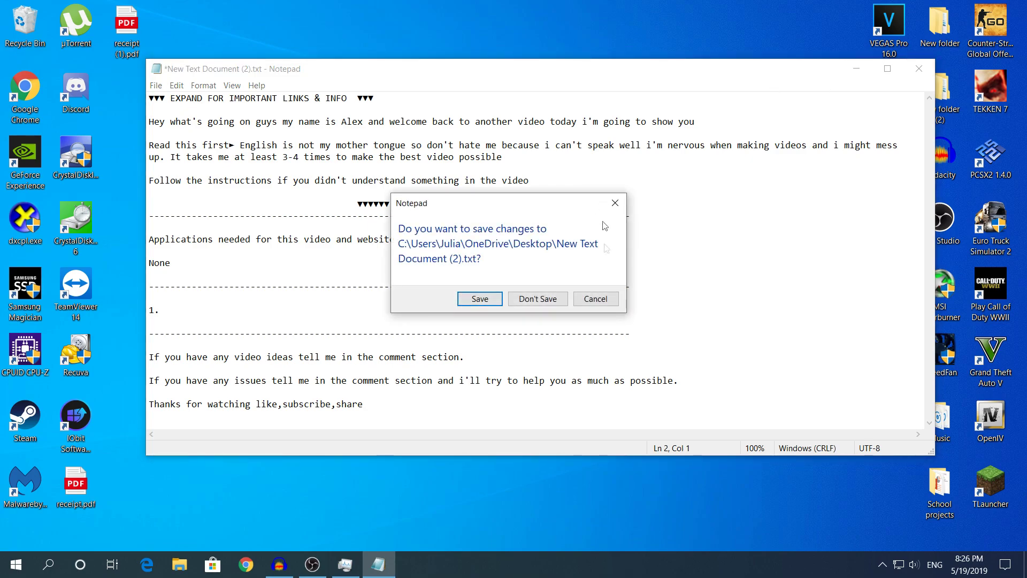
left_click(535, 298)
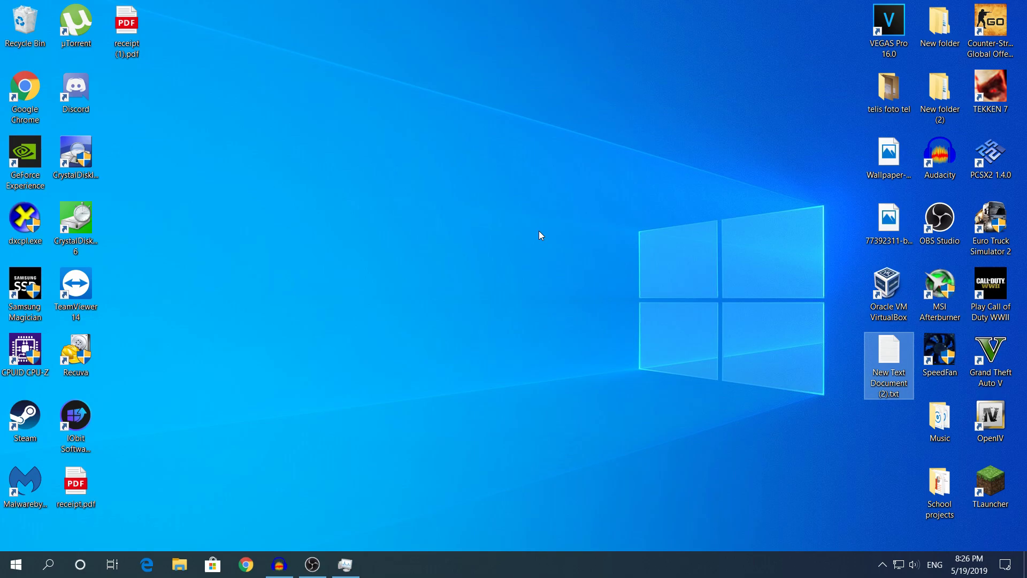
left_click(538, 228)
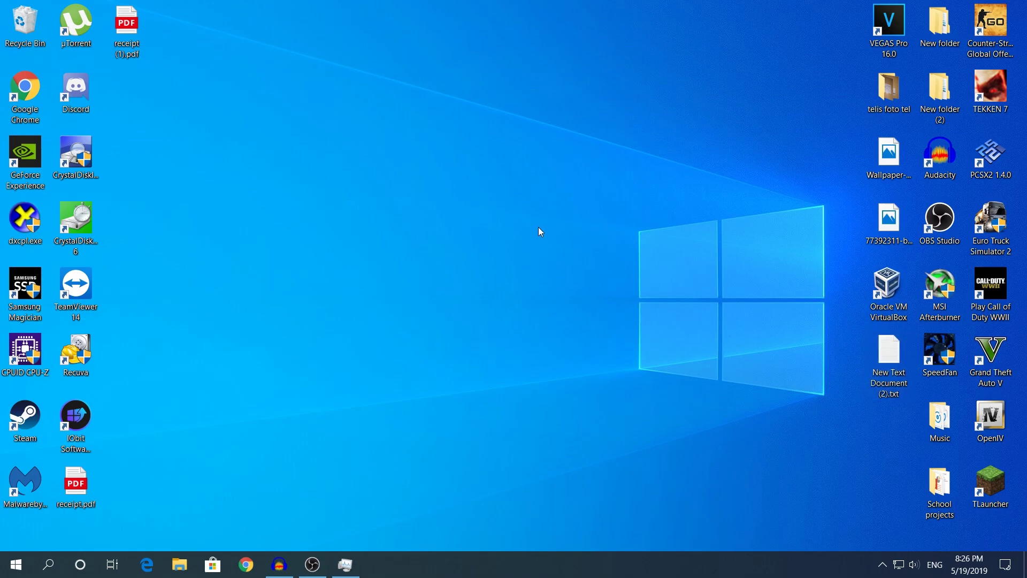